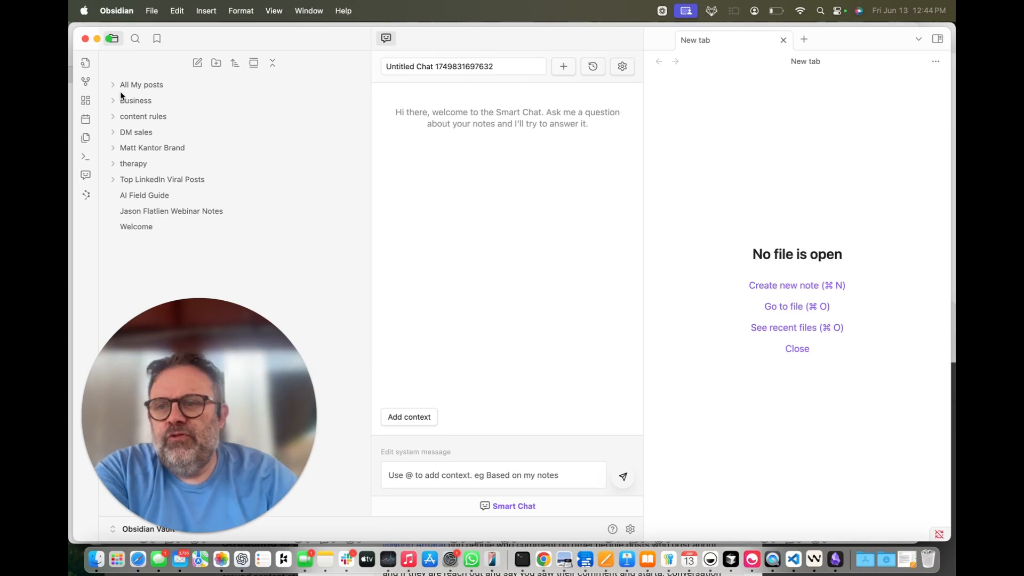
# Open the graph view to look over the vault's network of notes.
pyautogui.click(85, 83)
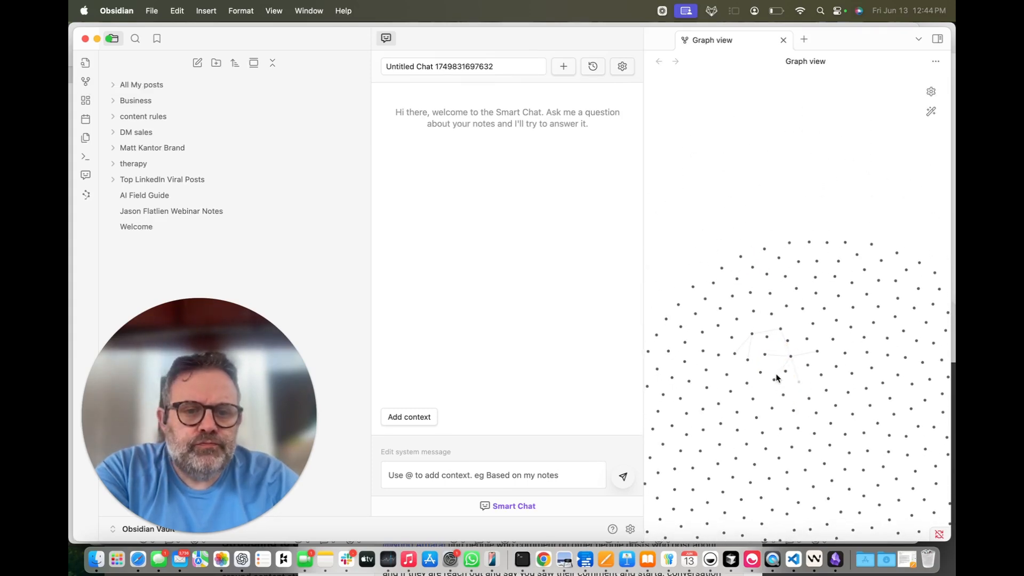
pyautogui.moveTo(817, 272); pyautogui.dragTo(761, 156)
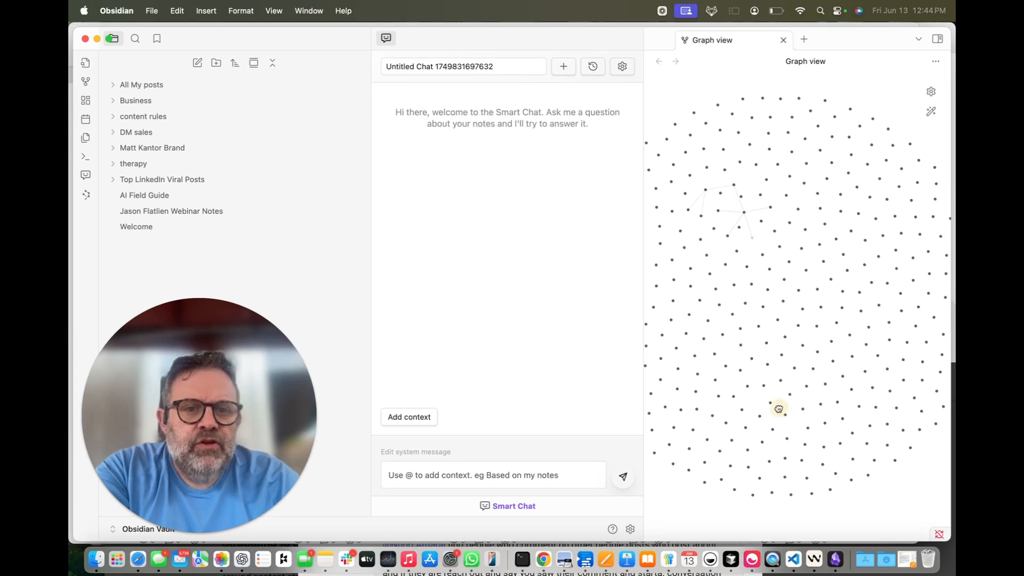
# Look inside the All My posts folder and its 2024 subfolder, and collapse both again.
pyautogui.click(114, 85)
pyautogui.click(115, 86)
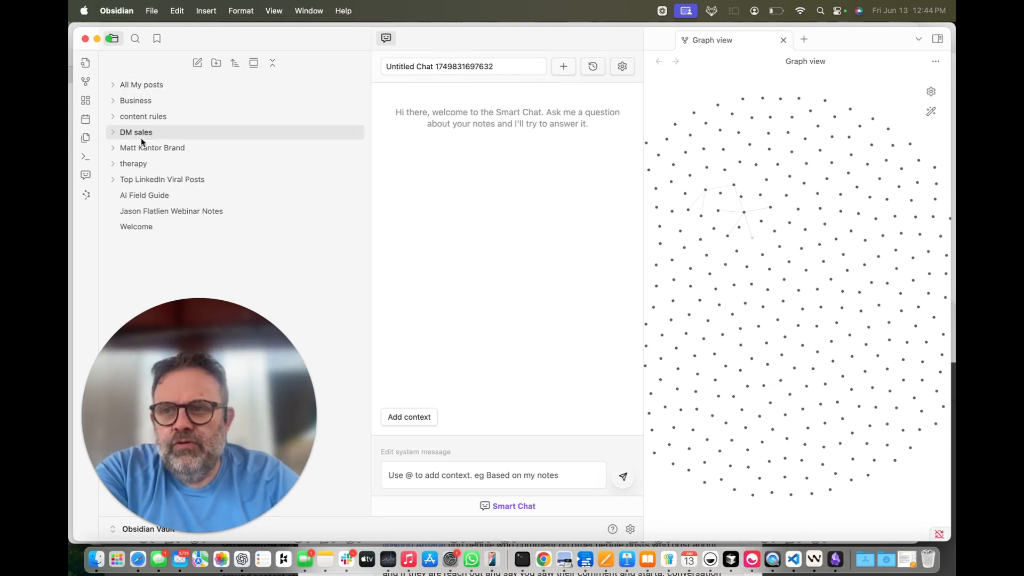
pyautogui.click(113, 85)
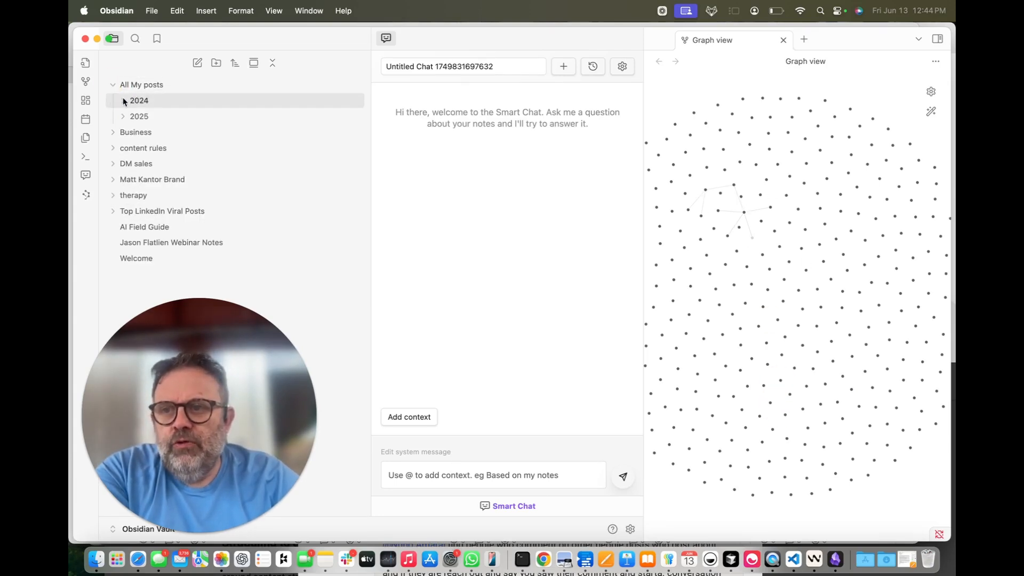
pyautogui.click(122, 101)
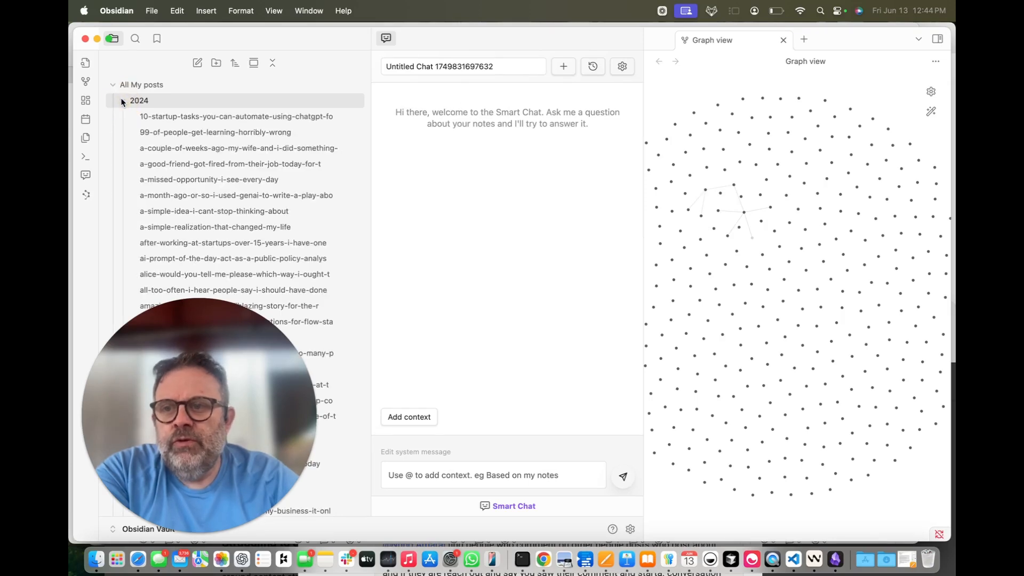
pyautogui.click(122, 101)
pyautogui.click(113, 86)
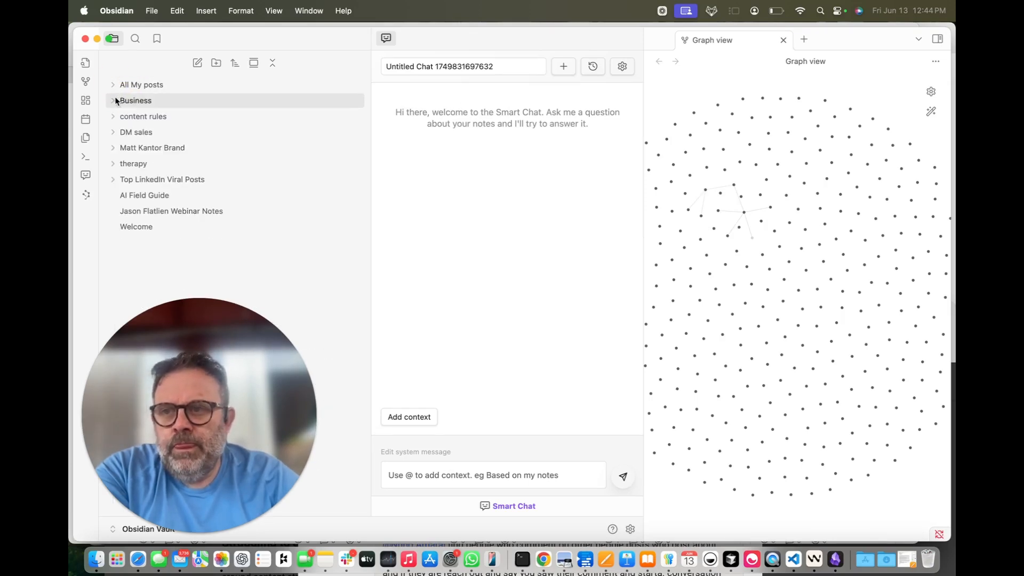
# Open the 45 Day AI Sprint note in the Business folder and read through its opening sections.
pyautogui.click(114, 101)
pyautogui.click(150, 117)
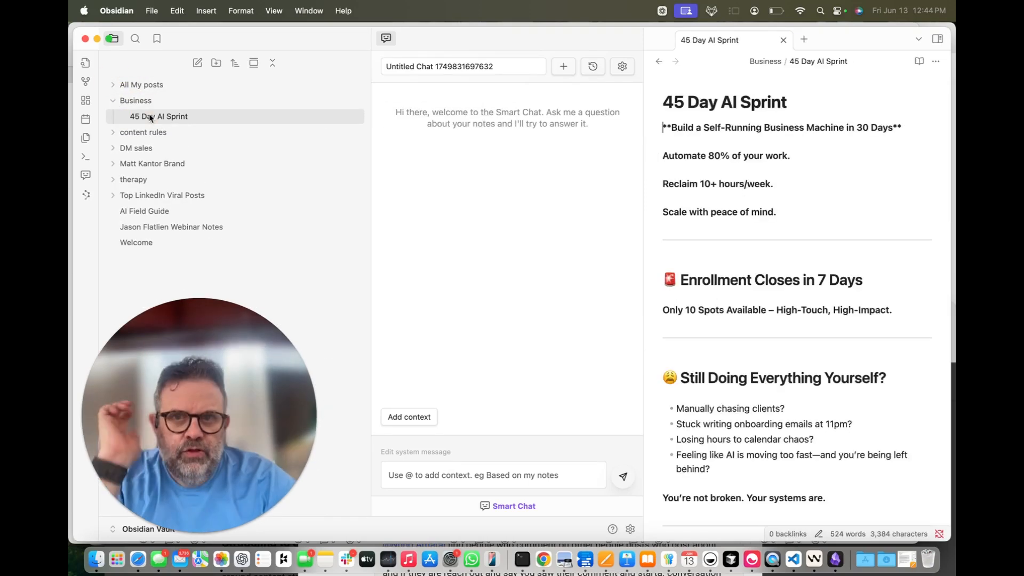
pyautogui.scroll(-5, 758, 247)
pyautogui.scroll(-1, 758, 247)
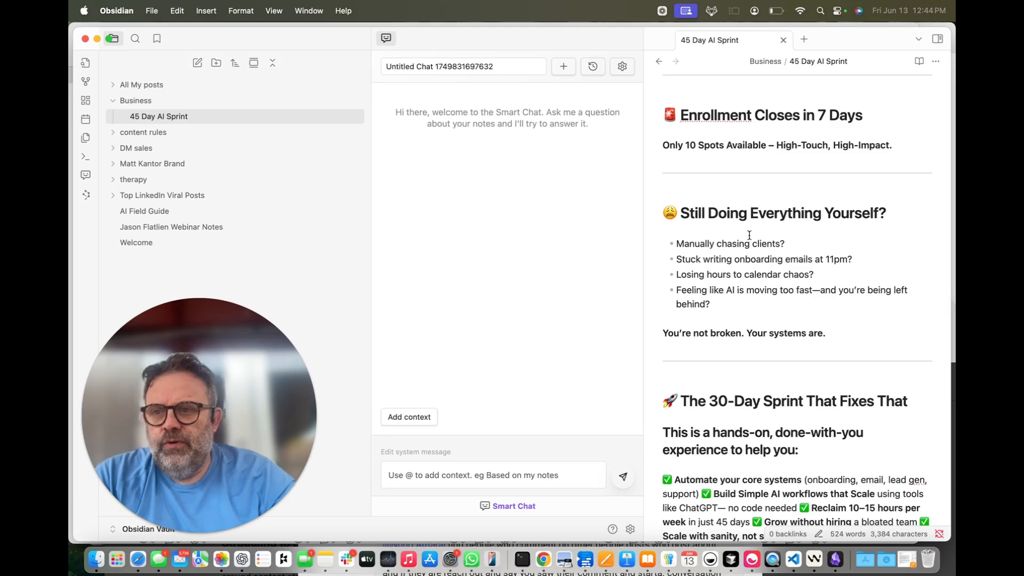
# Review the two content rules notes, on what top-performing LinkedIn posts have in common and on the six gates of trust.
pyautogui.click(143, 132)
pyautogui.click(180, 148)
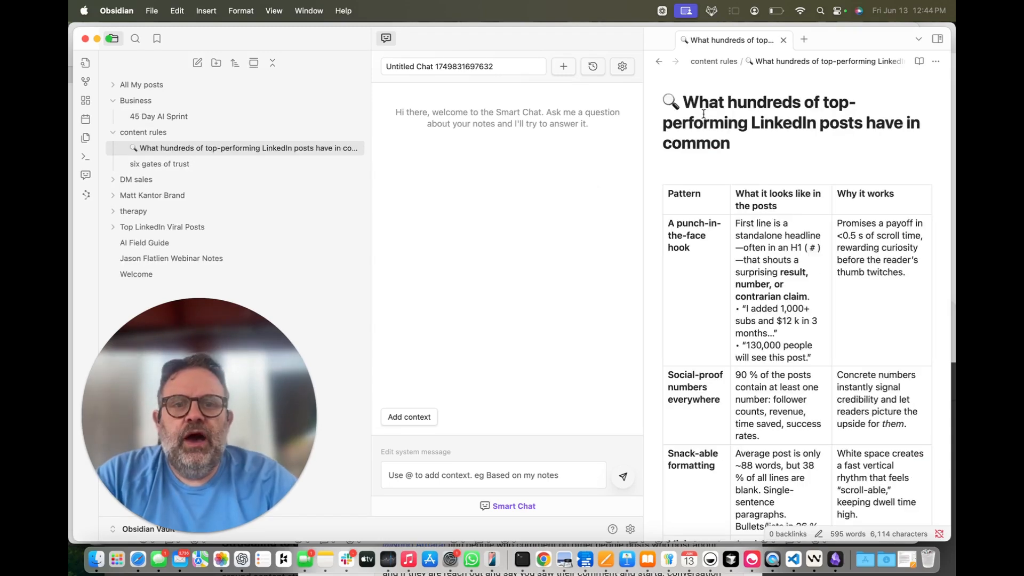
pyautogui.moveTo(684, 98); pyautogui.dragTo(827, 147)
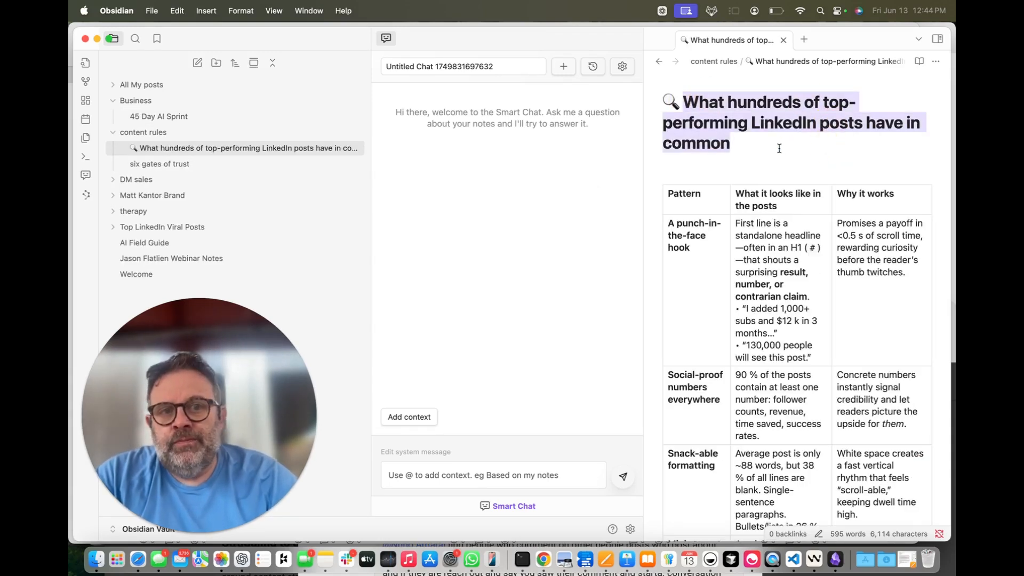
pyautogui.click(169, 165)
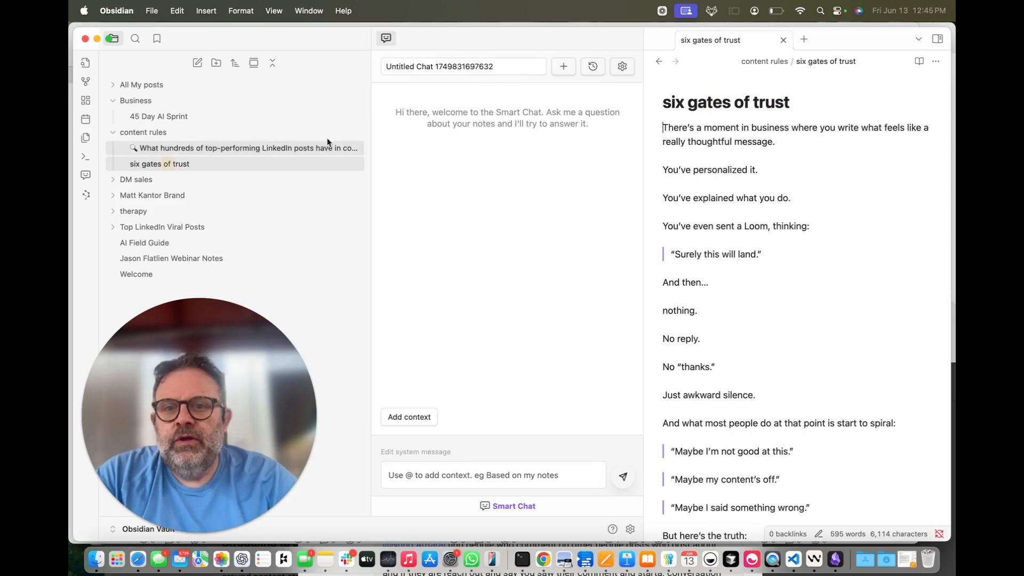
pyautogui.scroll(-5, 743, 350)
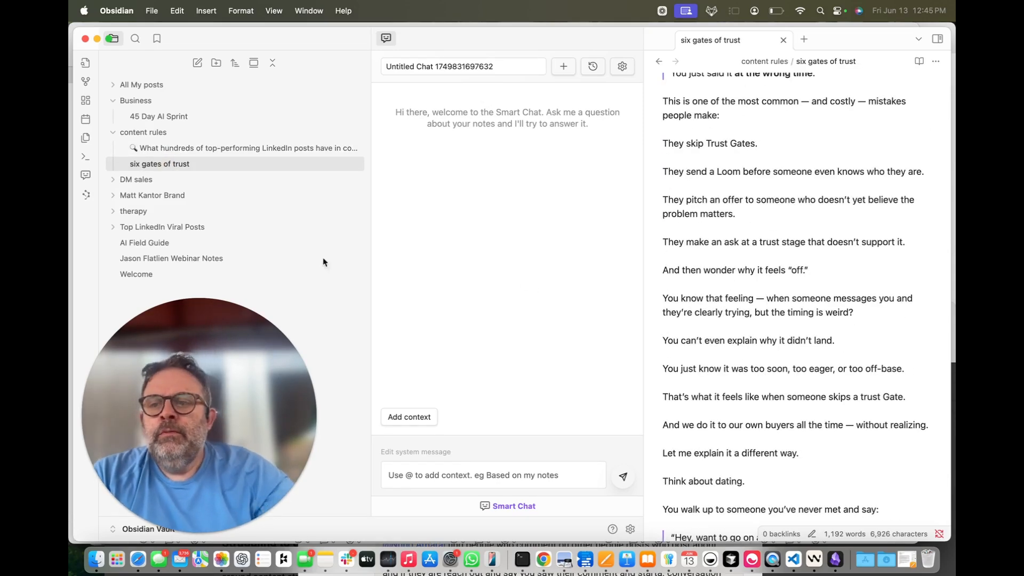
# Expand the personal brand folder and read the Brand Story Framework note.
pyautogui.click(117, 196)
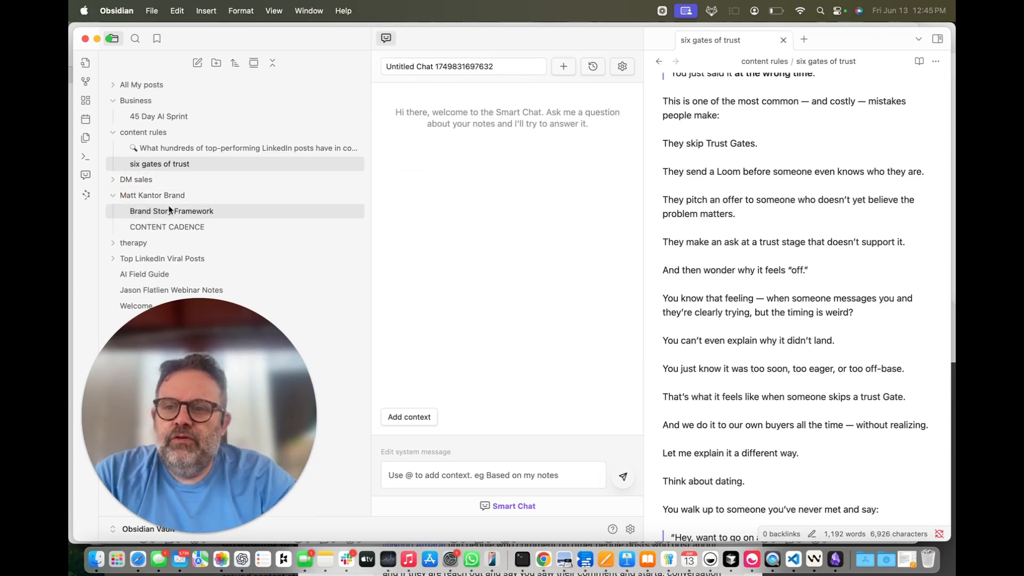
pyautogui.click(172, 211)
pyautogui.scroll(-2, 718, 270)
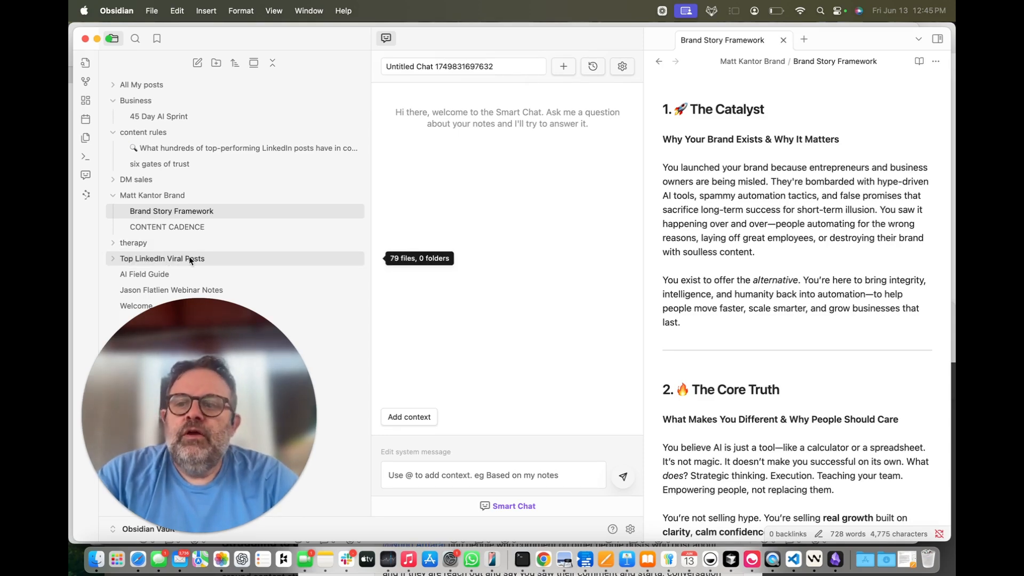
# Browse the Top LinkedIn Viral Posts folder, opening several saved posts to examine their author, usage and text.
pyautogui.click(113, 259)
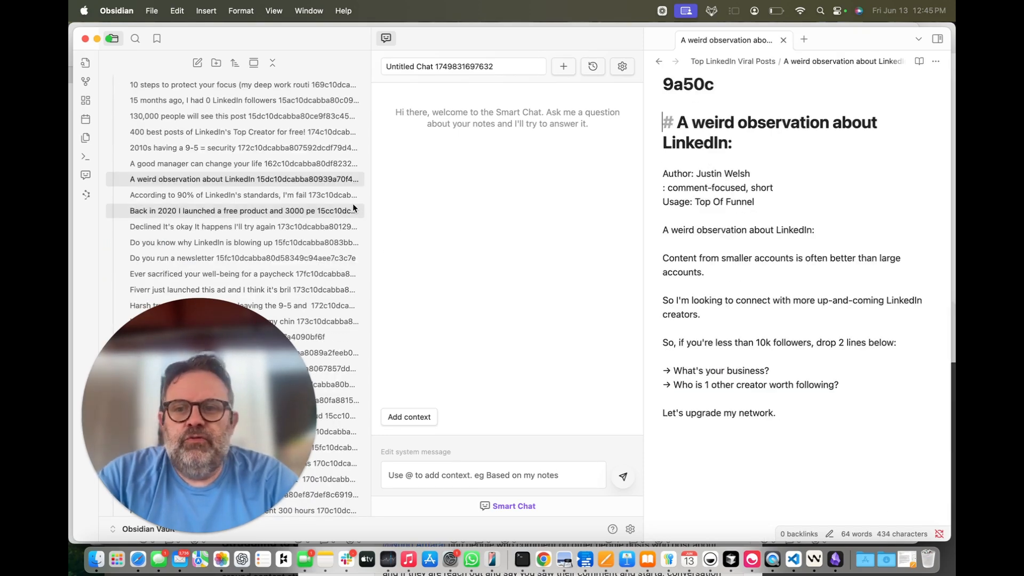
pyautogui.click(352, 227)
pyautogui.scroll(-6, 320, 288)
pyautogui.scroll(-2, 283, 267)
pyautogui.click(277, 238)
pyautogui.scroll(-5, 240, 213)
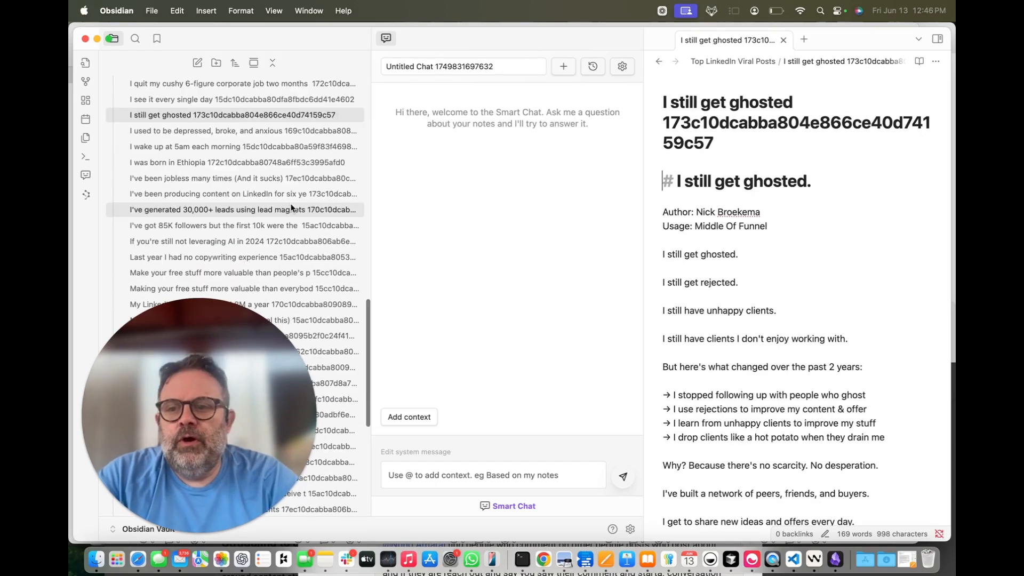
pyautogui.click(236, 184)
pyautogui.scroll(-5, 281, 230)
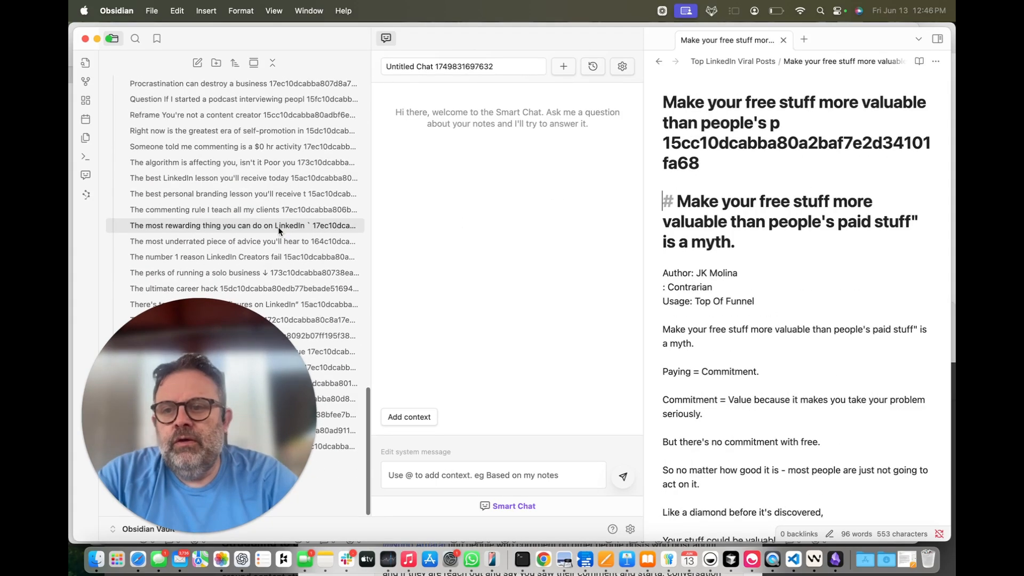
pyautogui.click(278, 226)
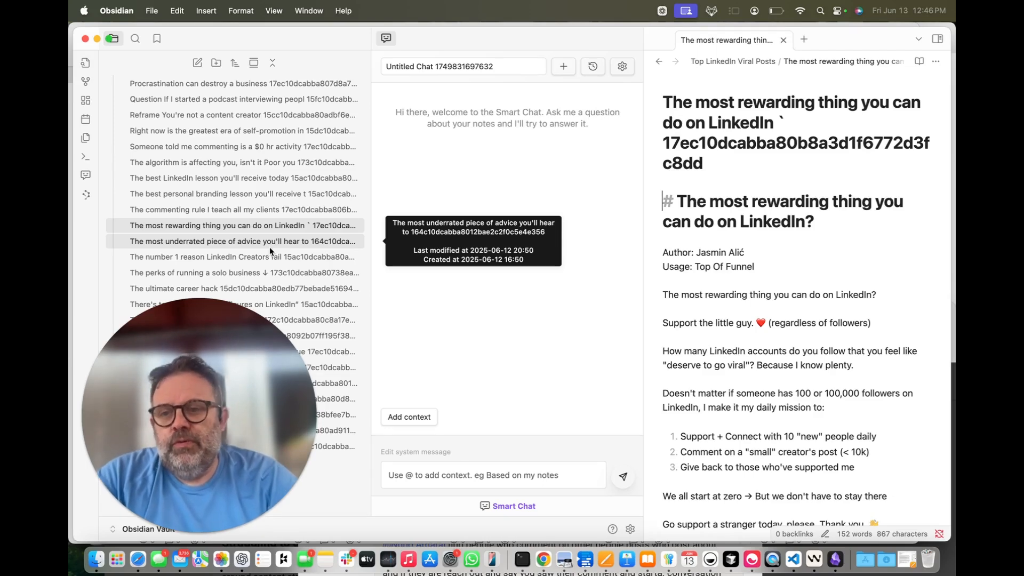
pyautogui.scroll(5, 270, 248)
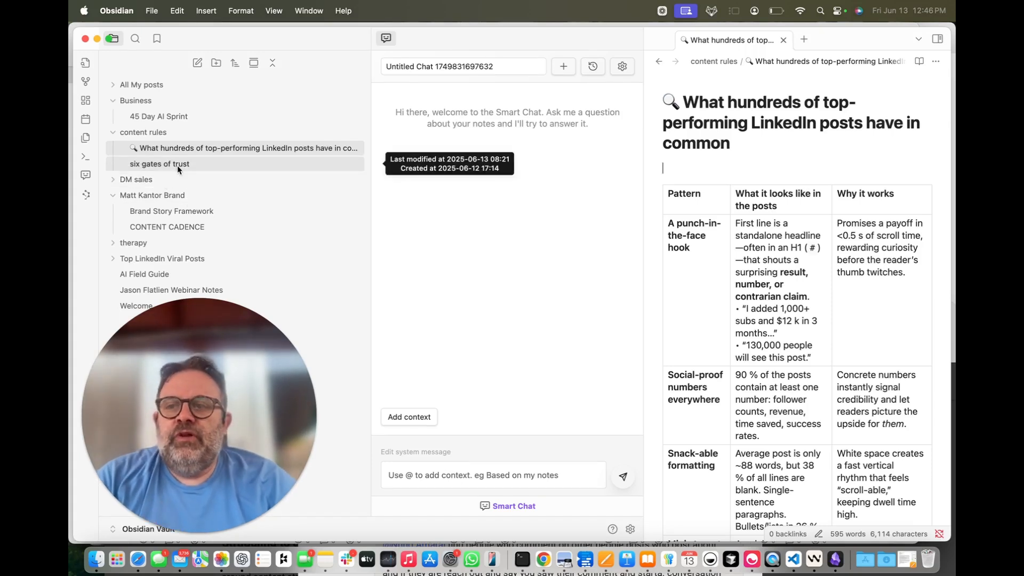
# Collapse the content rules, Business and personal brand folders, and expand Top LinkedIn Viral Posts.
pyautogui.click(114, 132)
pyautogui.click(113, 100)
pyautogui.click(114, 147)
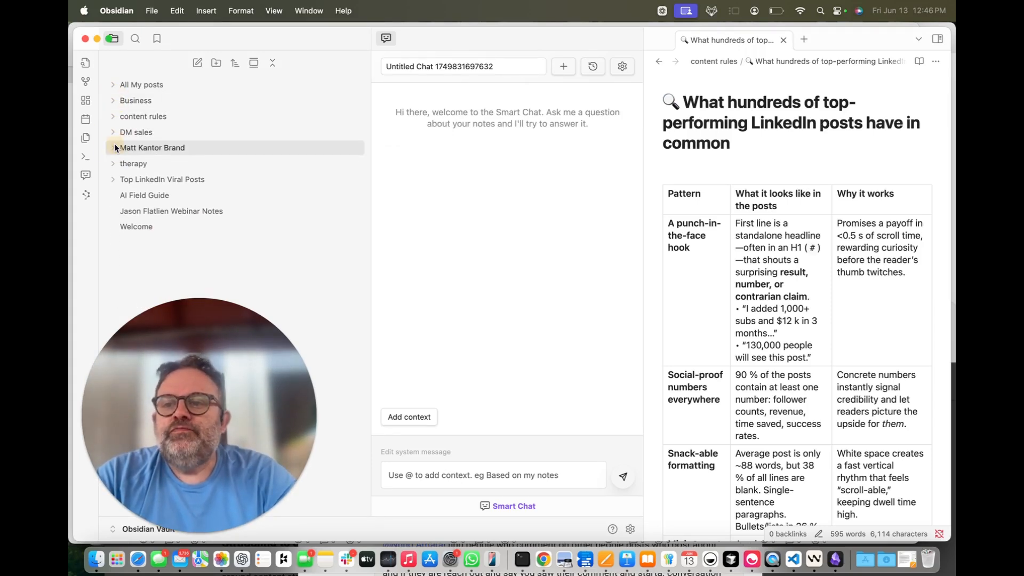
pyautogui.click(113, 178)
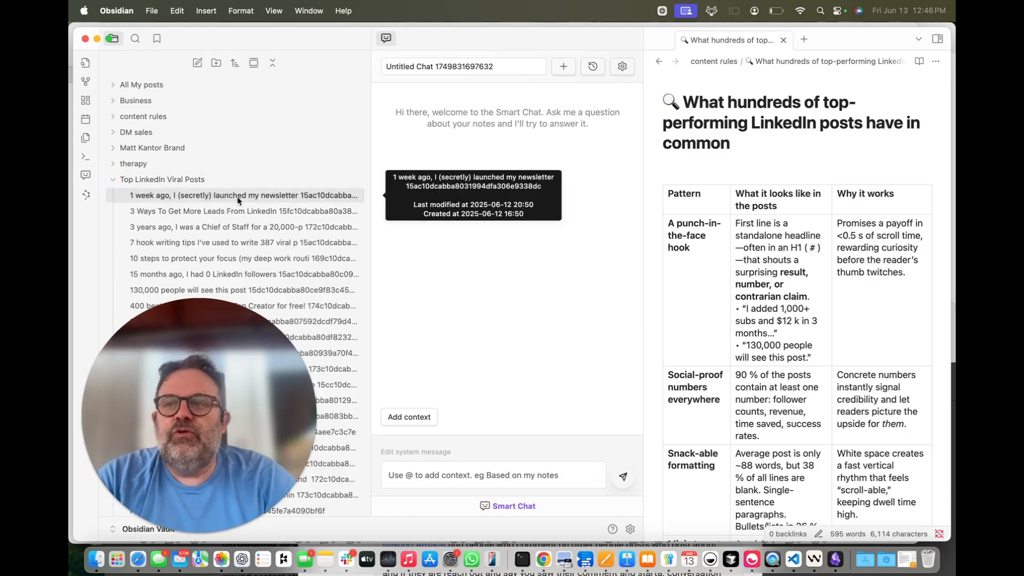
# Switch to Chrome, widen the window and examine the Top LinkedIn Viral Posts table in Notion, including its Author and Usage columns.
pyautogui.press('super+Tab')
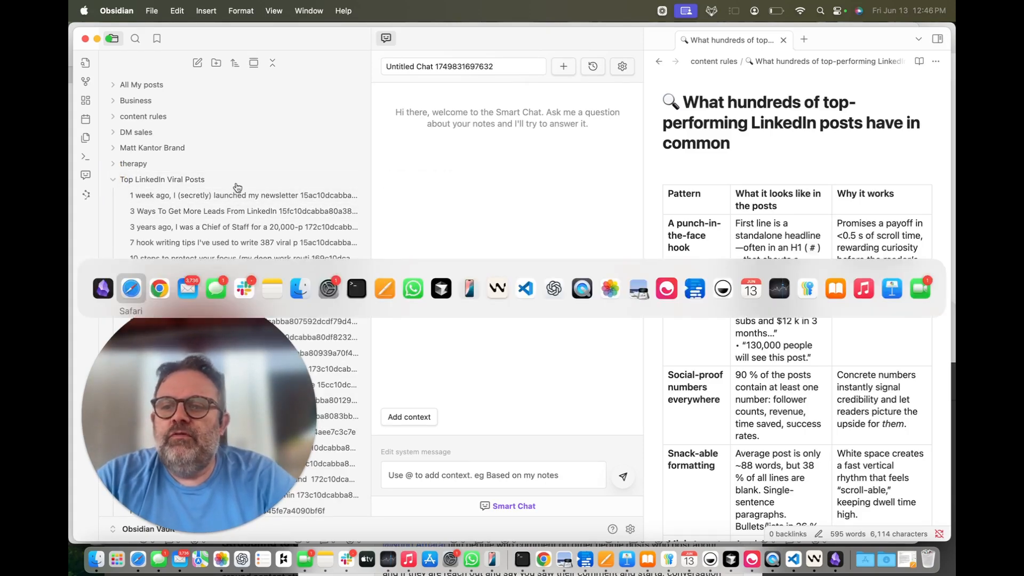
pyautogui.press('super+Tab')
pyautogui.click(515, 34)
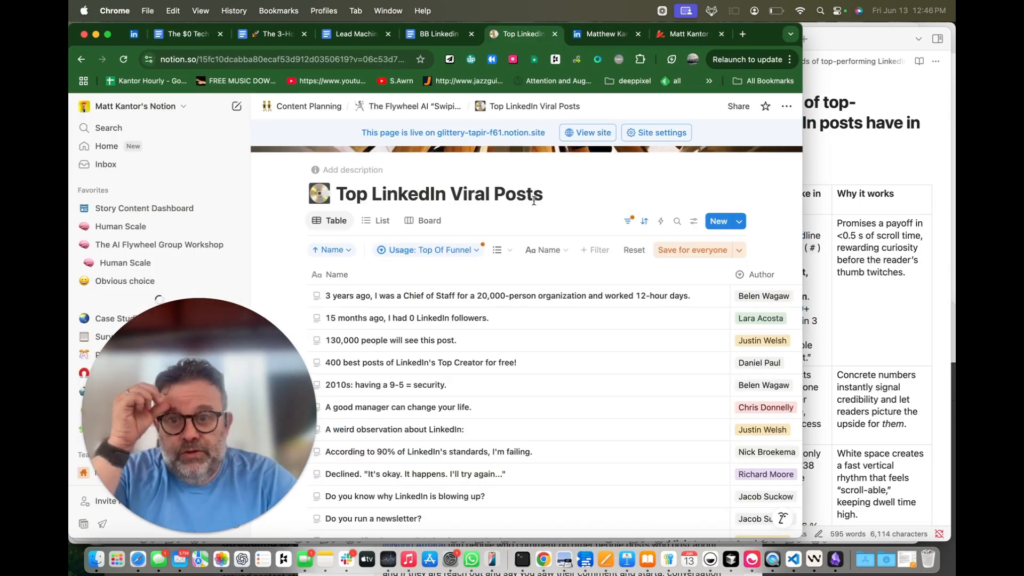
pyautogui.scroll(-1, 553, 259)
pyautogui.moveTo(803, 149); pyautogui.dragTo(937, 163)
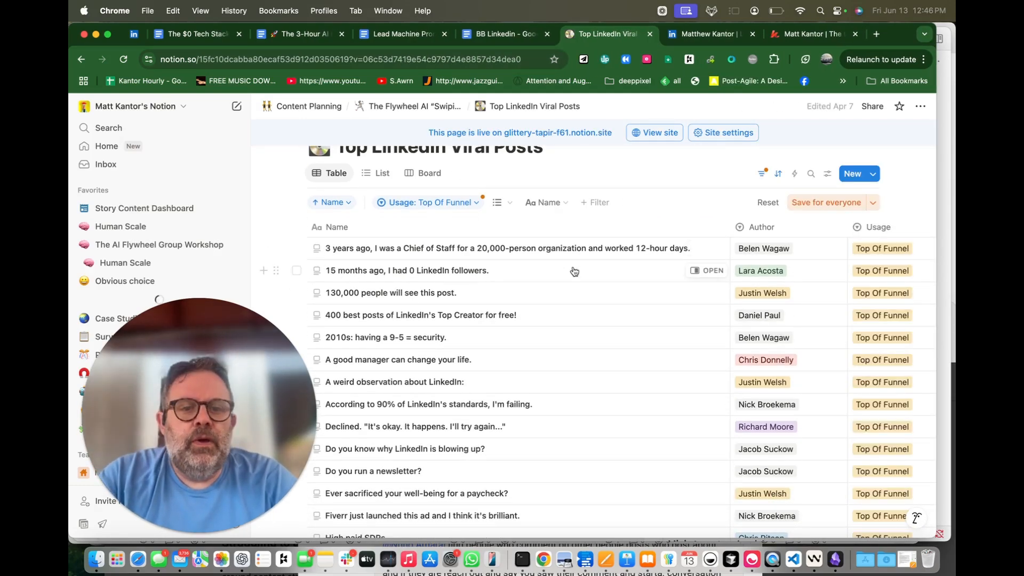
pyautogui.scroll(-6, 688, 435)
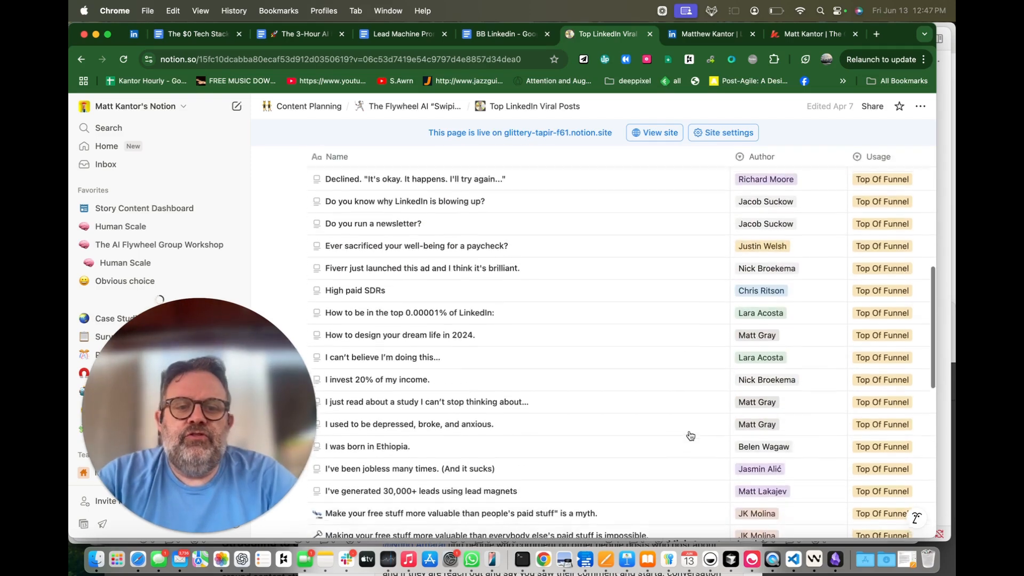
pyautogui.scroll(10, 690, 436)
pyautogui.scroll(-3, 690, 436)
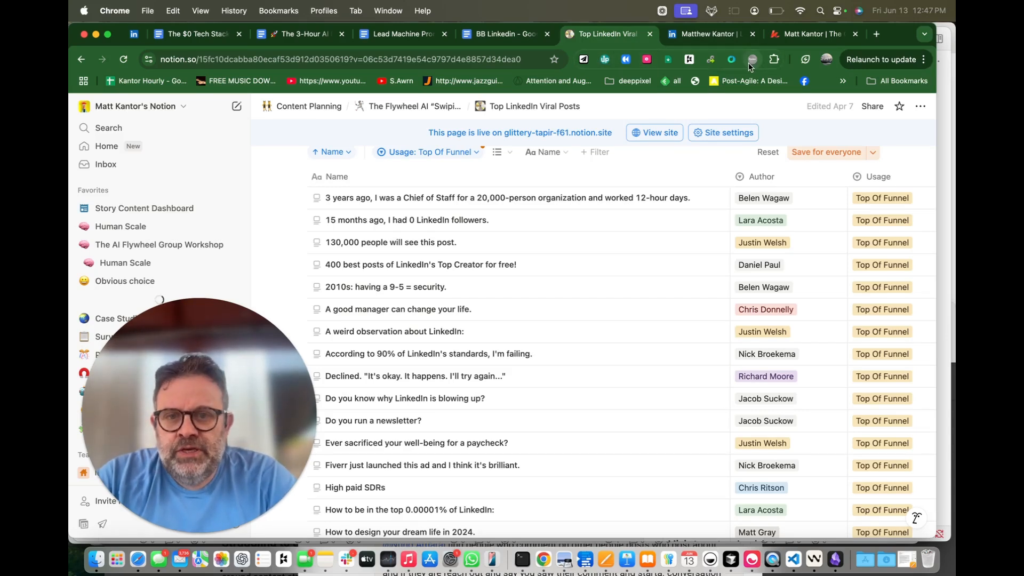
# Switch back to Obsidian, read the note "3 Ways To Get More Leads From LinkedIn" and expand the All My posts folder.
pyautogui.press('super+Tab')
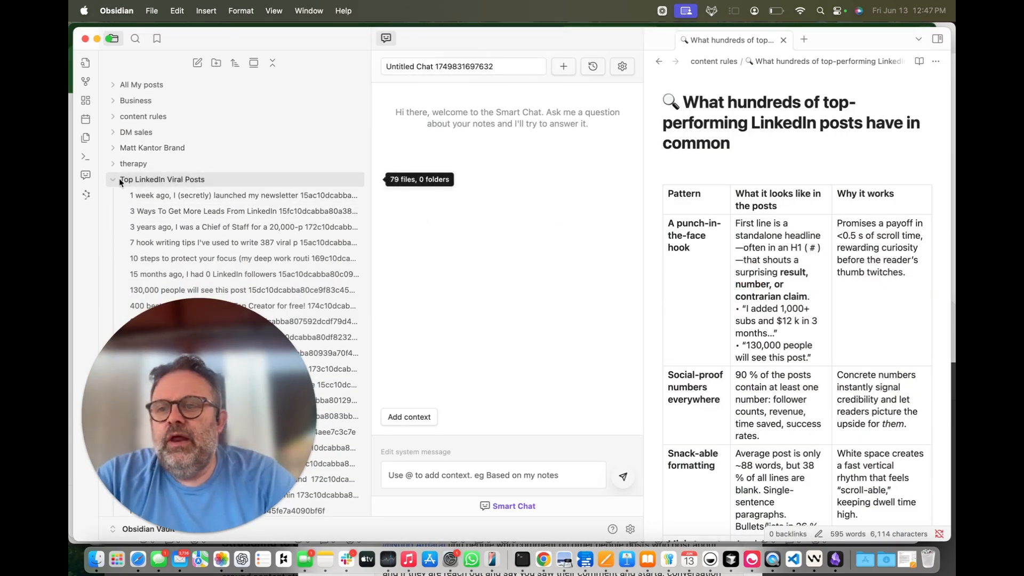
pyautogui.click(237, 212)
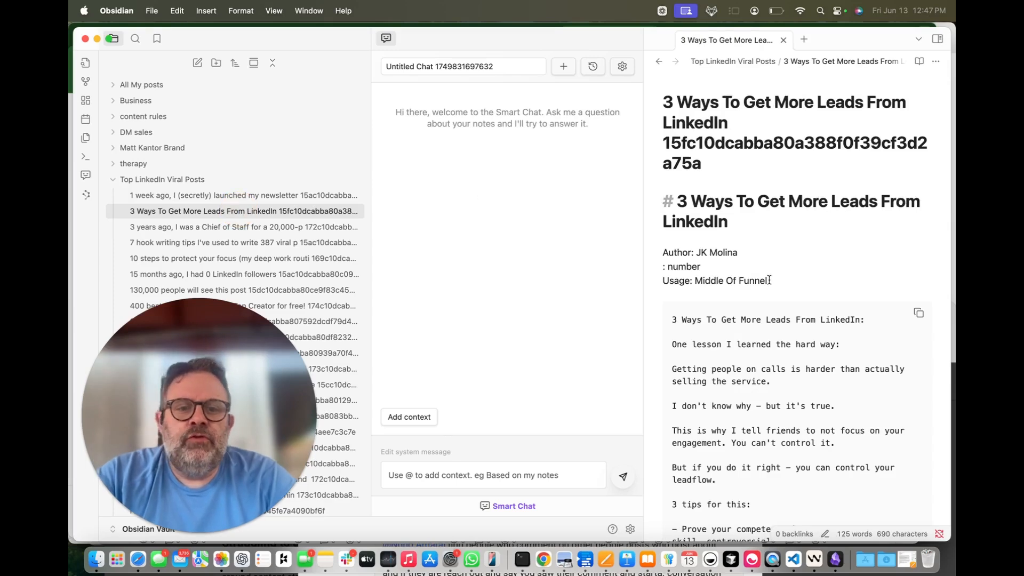
pyautogui.scroll(-8, 769, 280)
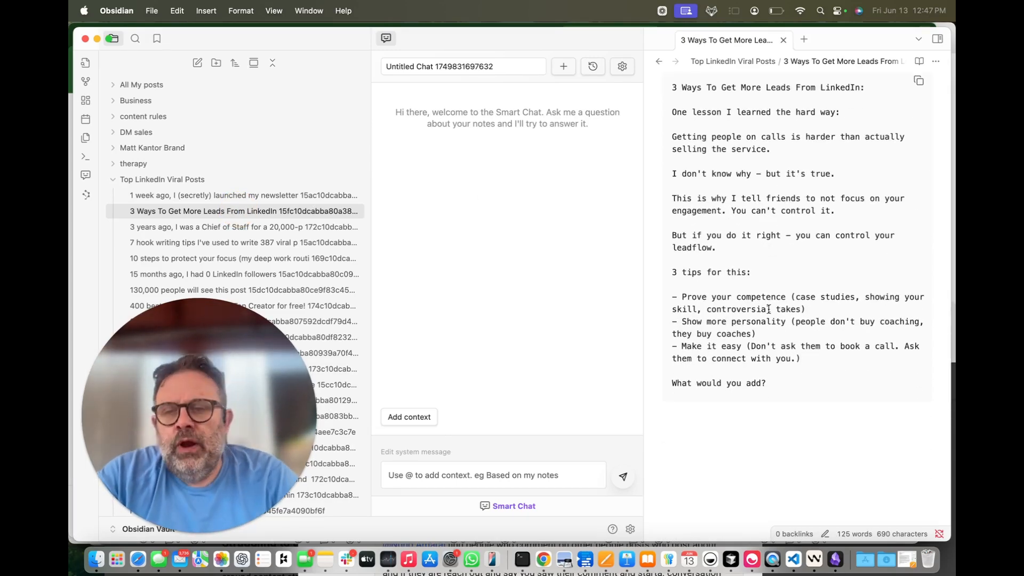
pyautogui.click(118, 85)
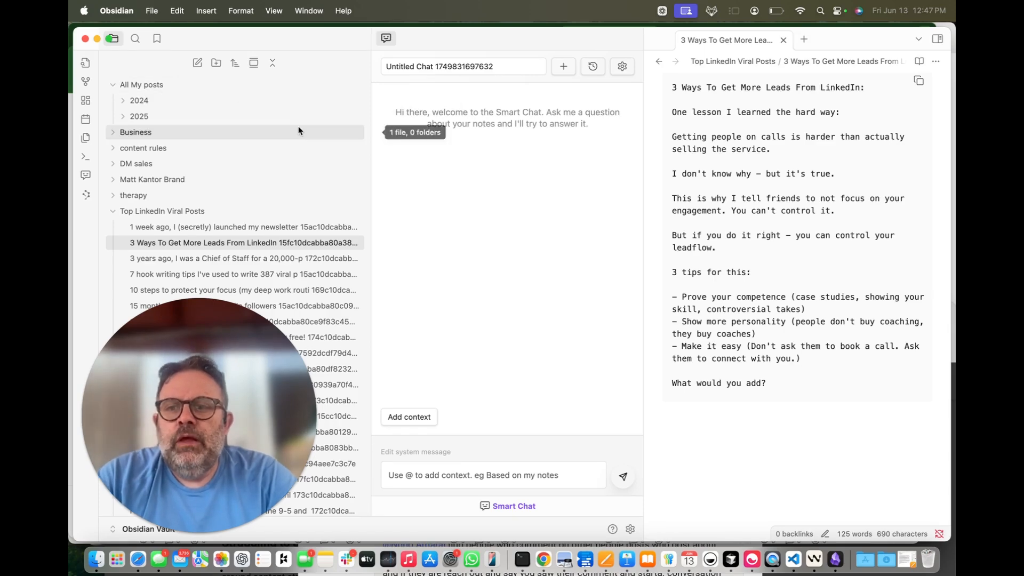
# Switch to the LinkedIn profile in Chrome, review the post statistics and clear the filter to include all posts.
pyautogui.press('super+Tab')
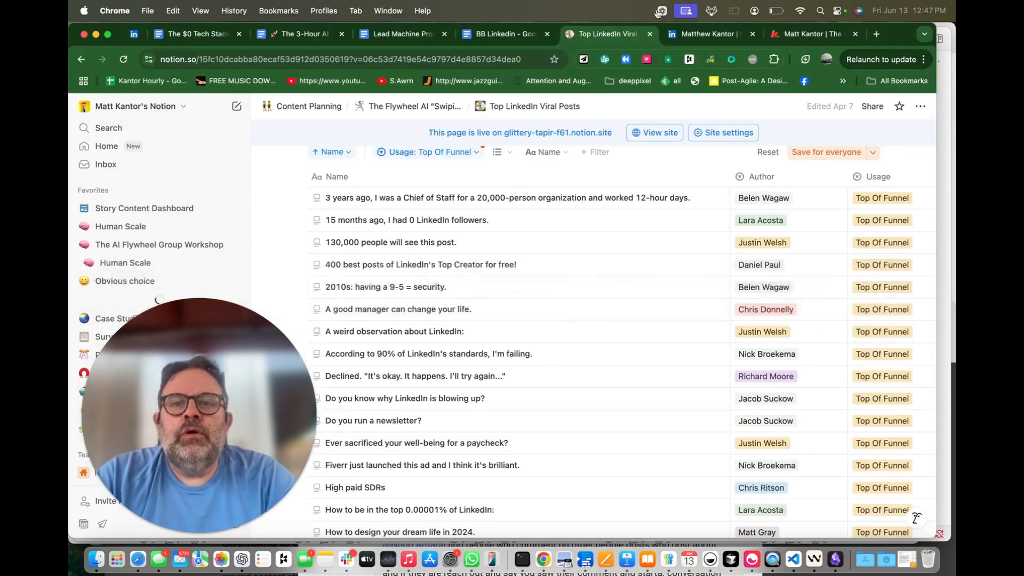
pyautogui.click(693, 34)
pyautogui.click(918, 105)
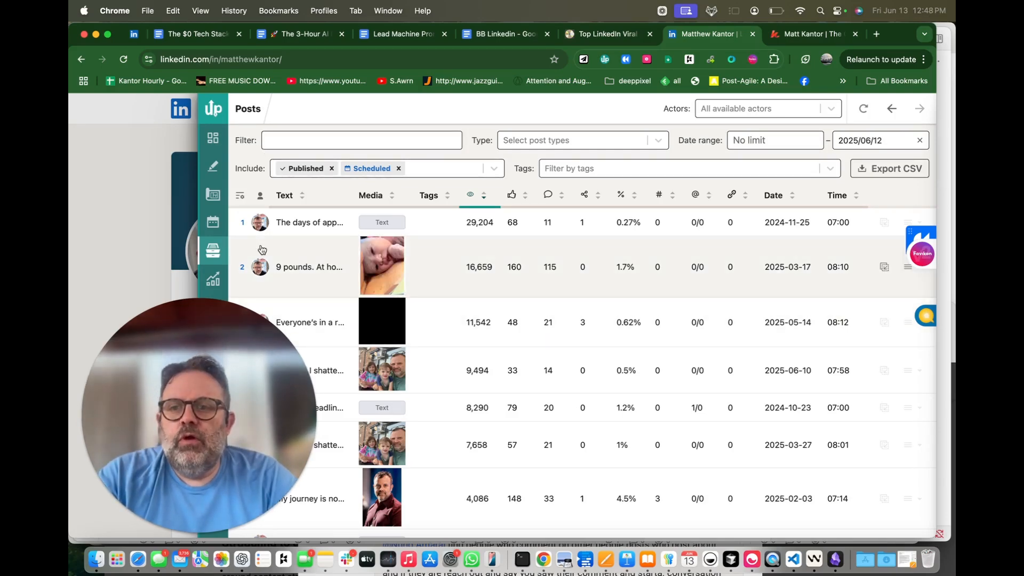
pyautogui.scroll(-5, 438, 291)
pyautogui.scroll(-12, 440, 293)
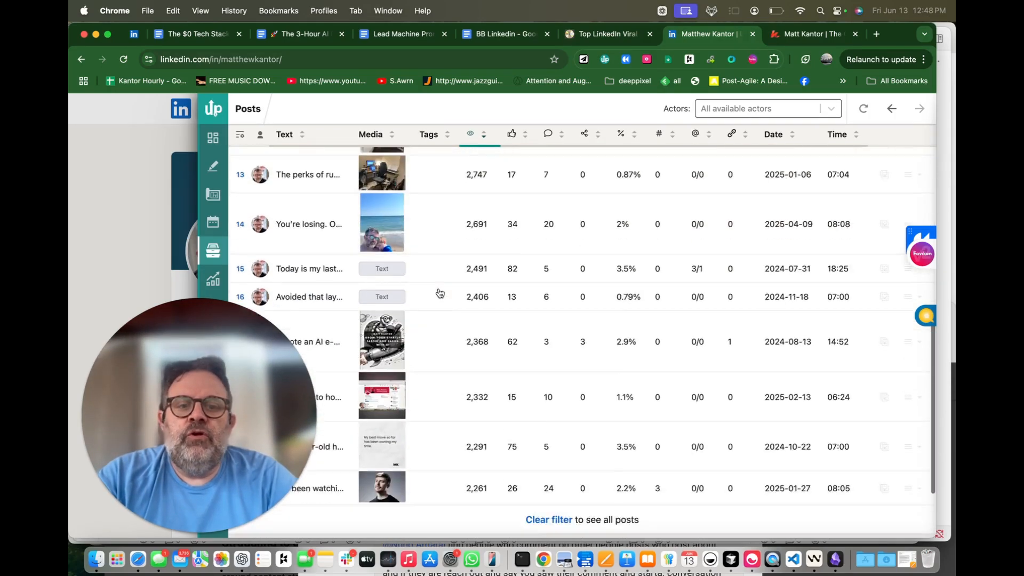
pyautogui.click(543, 431)
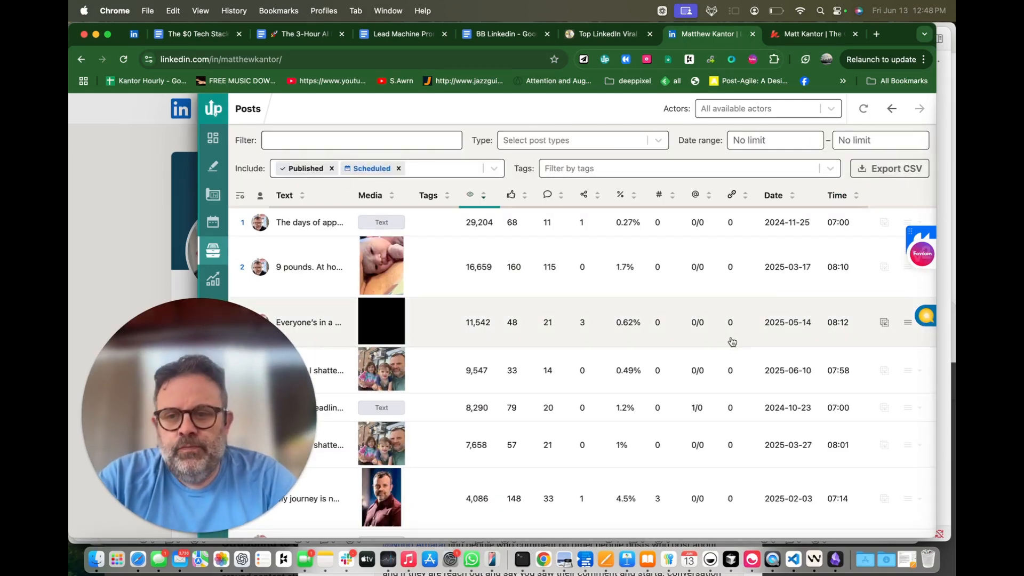
pyautogui.scroll(-15, 733, 339)
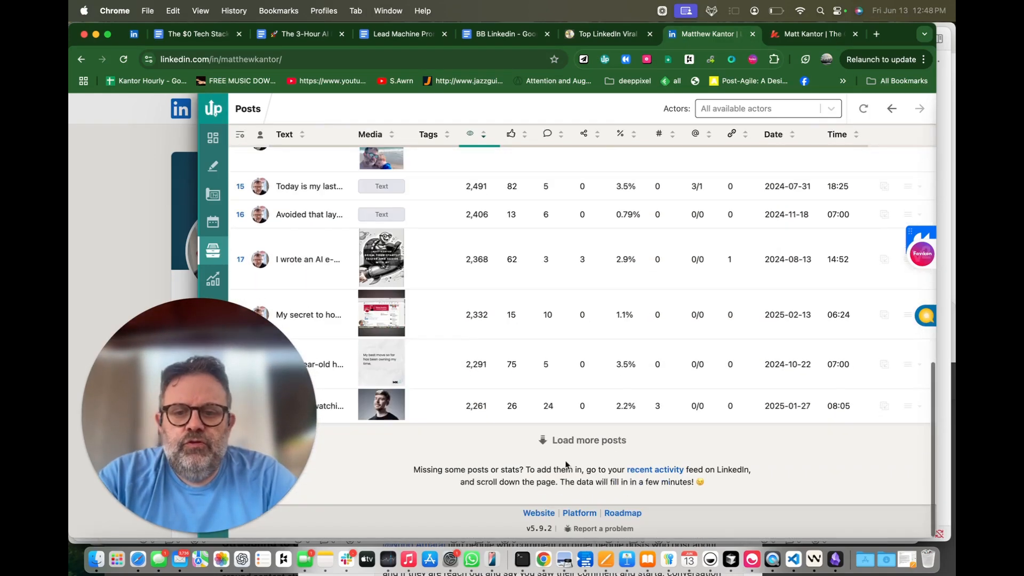
# Load further batches of posts in the LinkedIn post statistics table and return to the start of the list.
pyautogui.click(598, 441)
pyautogui.scroll(-15, 600, 444)
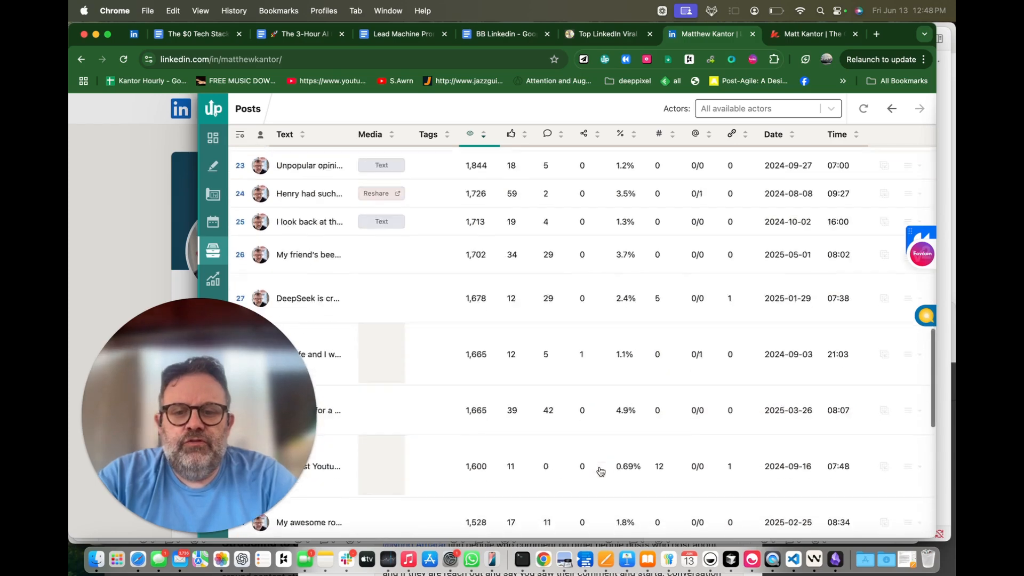
pyautogui.click(596, 439)
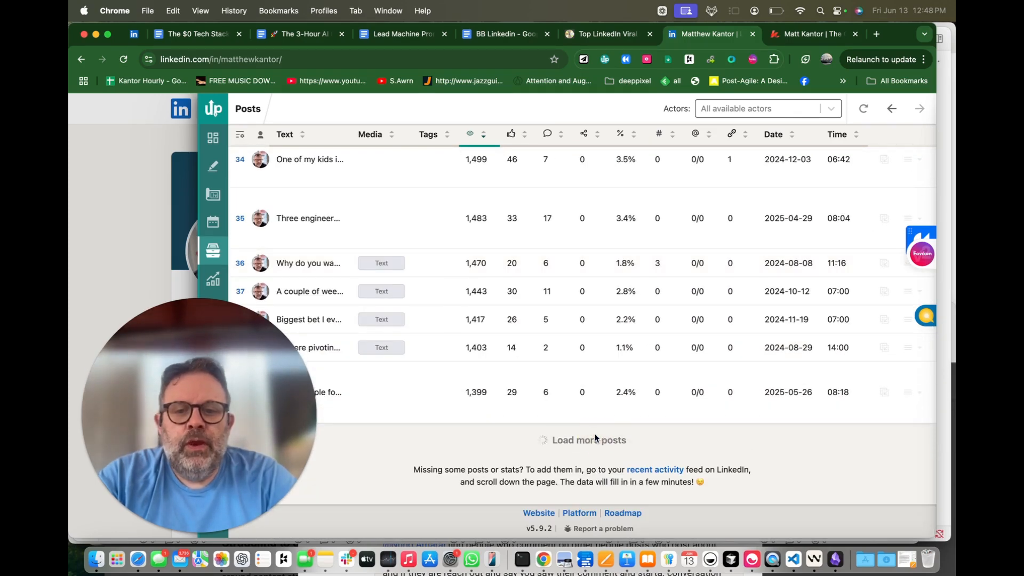
pyautogui.scroll(-15, 527, 320)
pyautogui.scroll(-10, 629, 354)
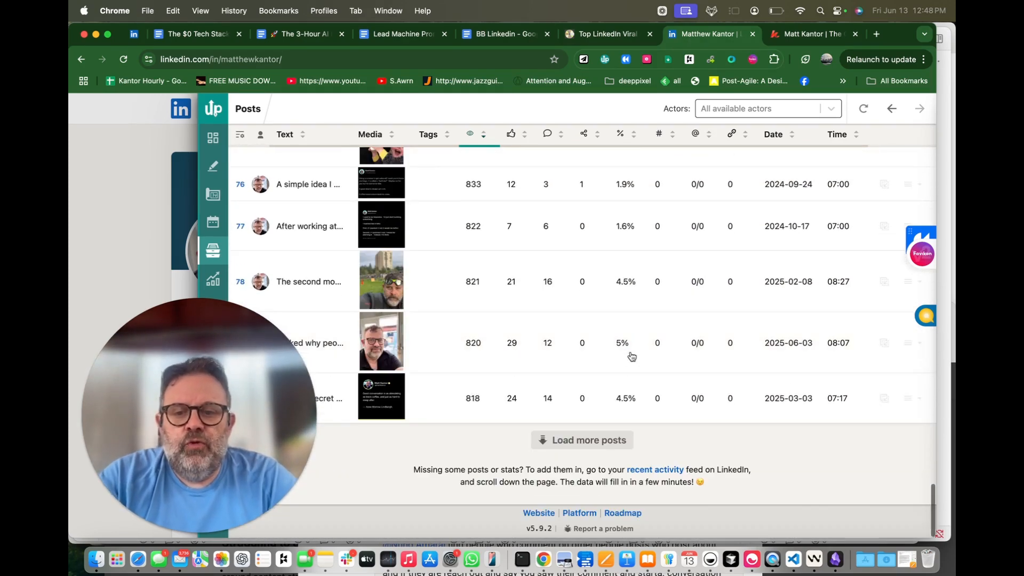
pyautogui.click(591, 437)
pyautogui.scroll(-10, 590, 498)
pyautogui.scroll(-10, 592, 502)
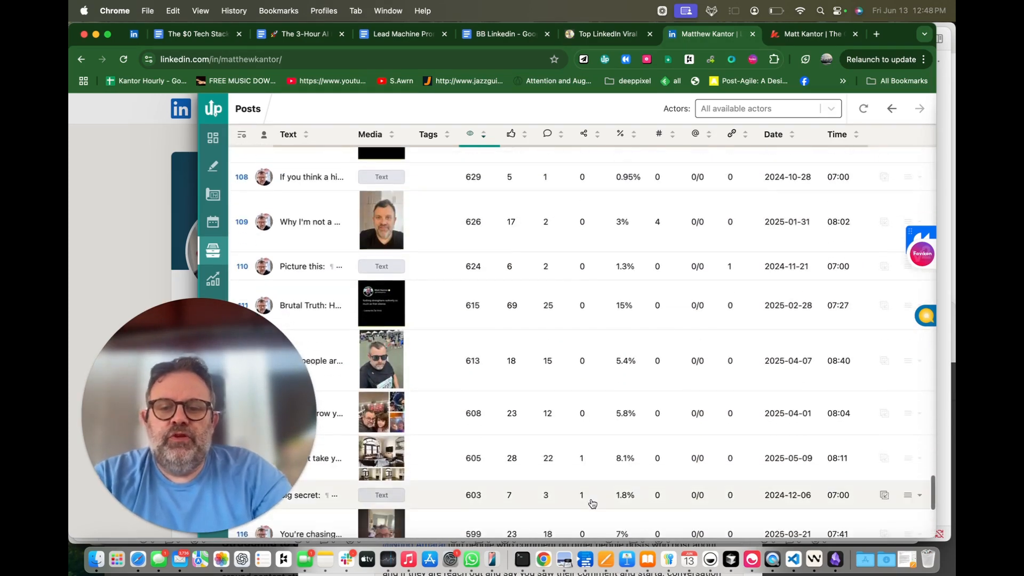
pyautogui.click(588, 438)
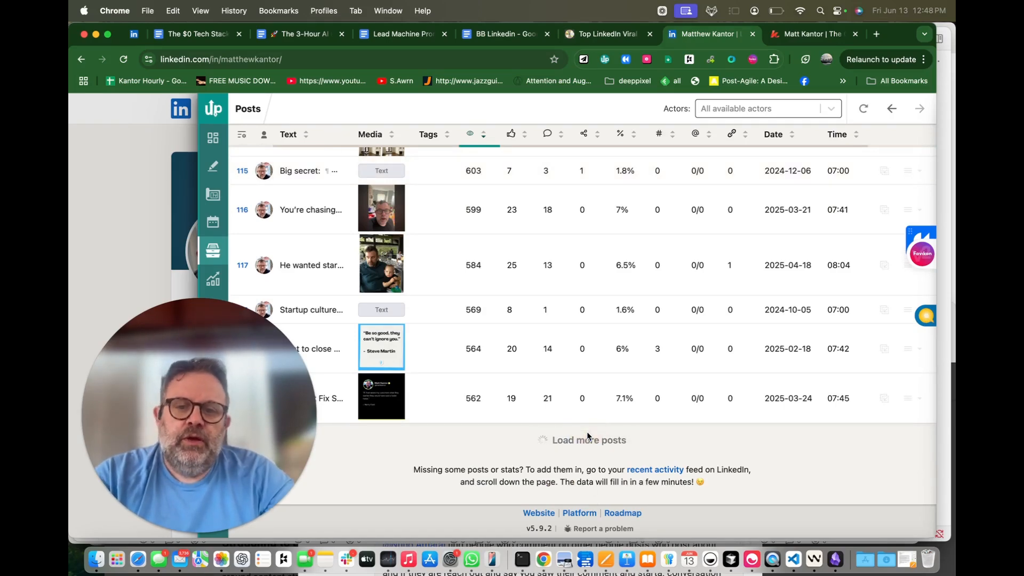
pyautogui.scroll(-3, 594, 453)
pyautogui.scroll(-10, 571, 458)
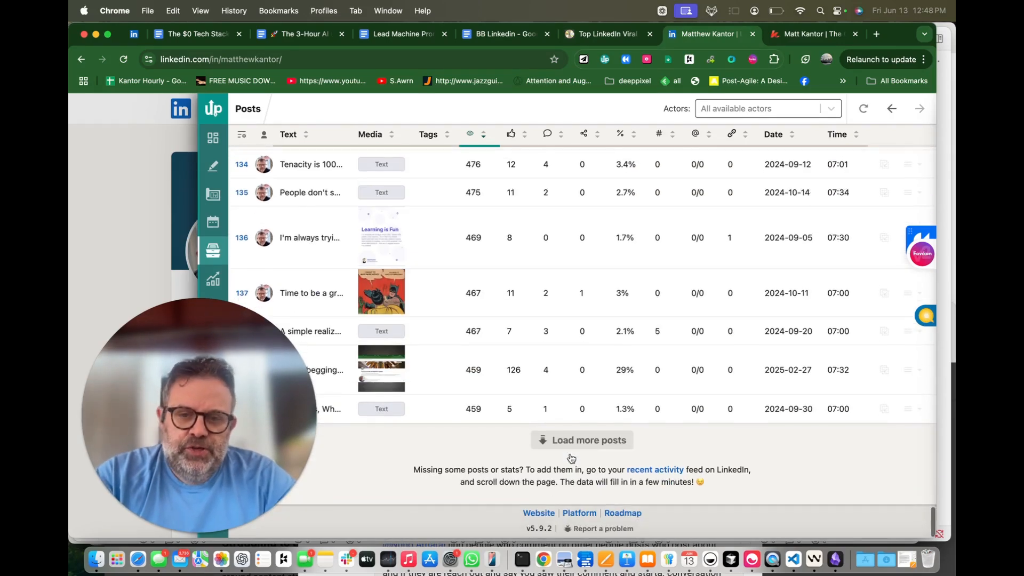
pyautogui.click(582, 441)
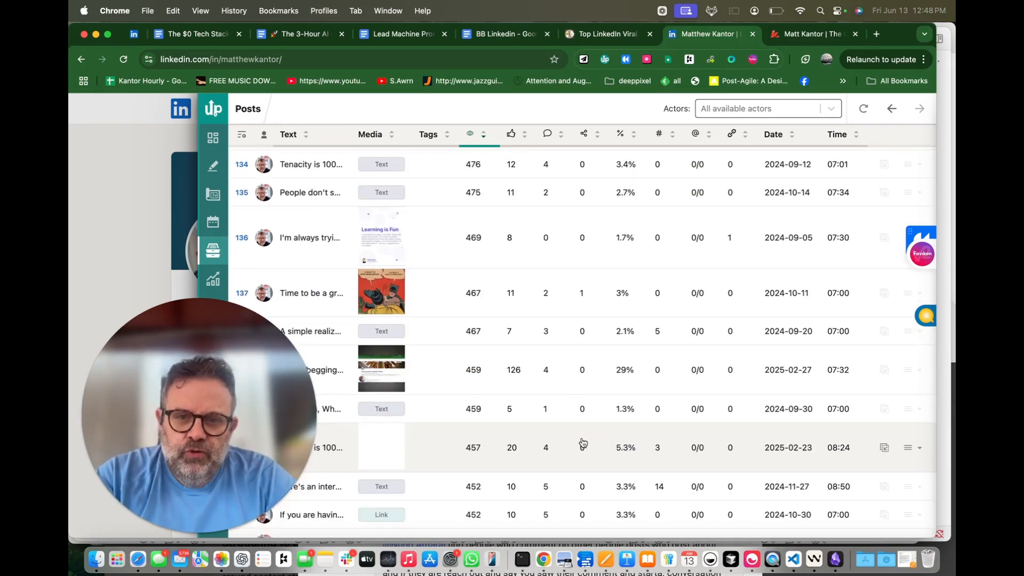
pyautogui.scroll(-10, 584, 442)
pyautogui.scroll(-3, 587, 440)
pyautogui.click(589, 439)
pyautogui.scroll(-10, 634, 409)
pyautogui.click(605, 441)
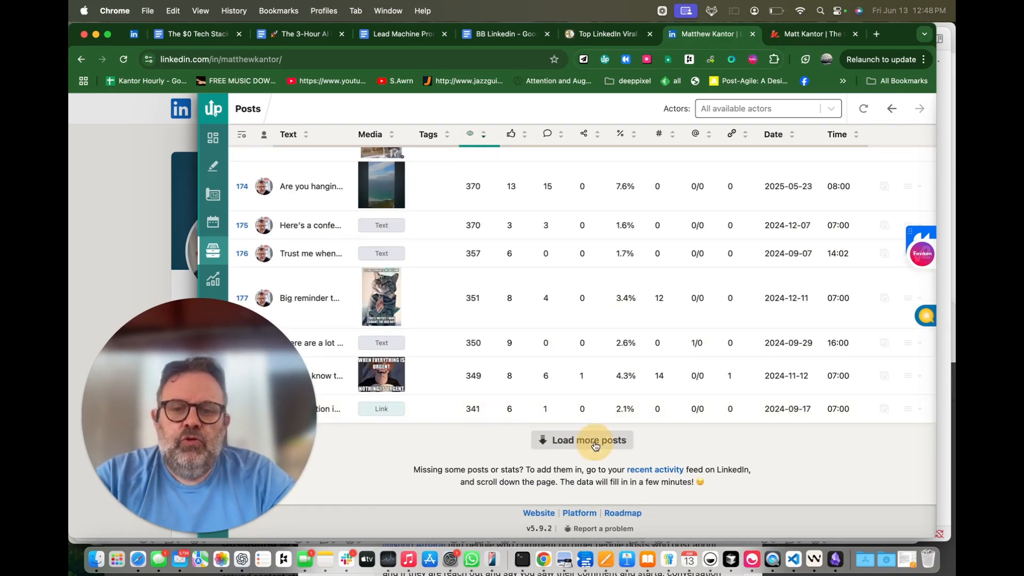
pyautogui.scroll(-10, 602, 473)
pyautogui.click(597, 442)
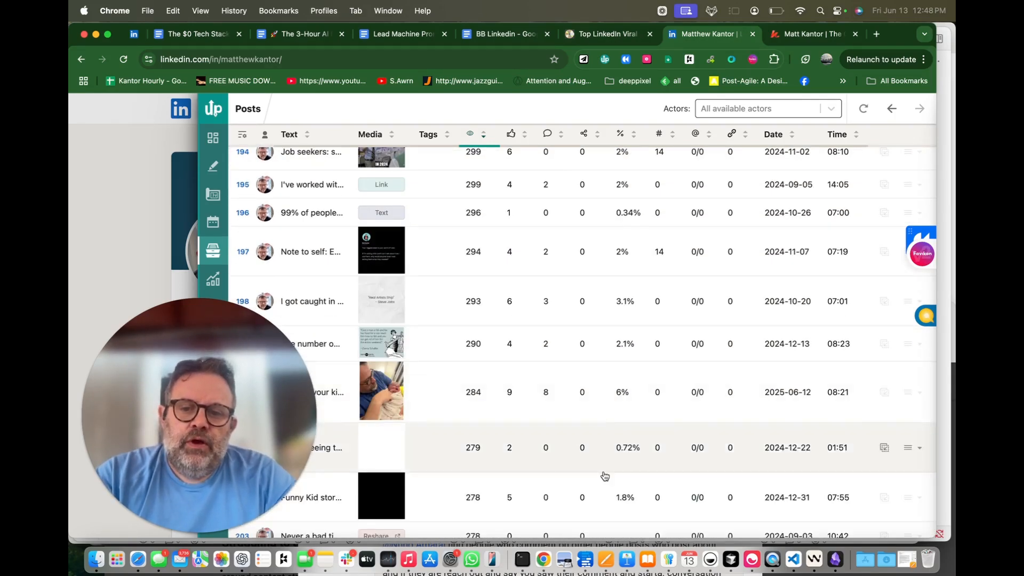
pyautogui.scroll(-10, 605, 472)
pyautogui.click(596, 441)
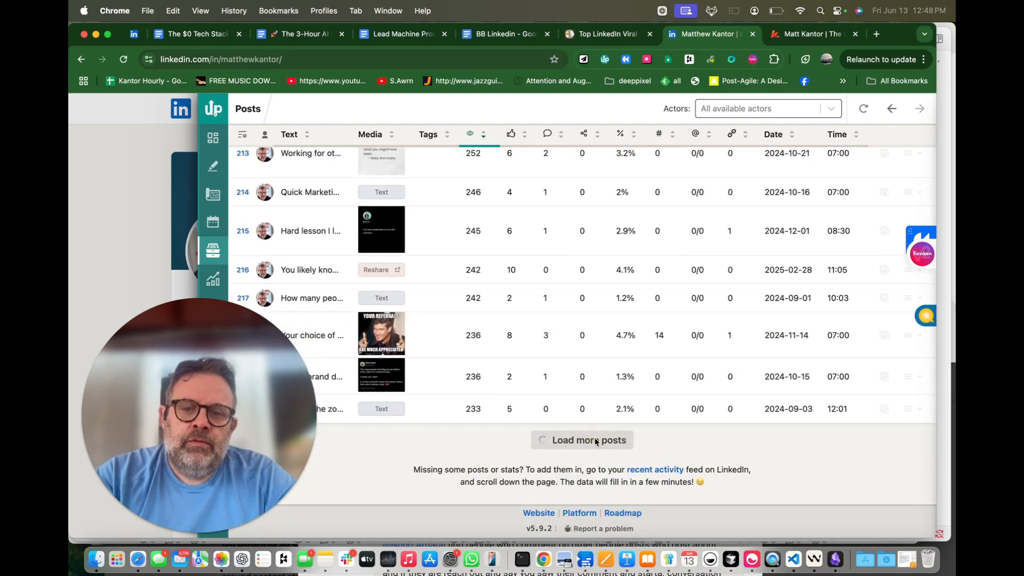
pyautogui.scroll(-10, 584, 458)
pyautogui.click(583, 440)
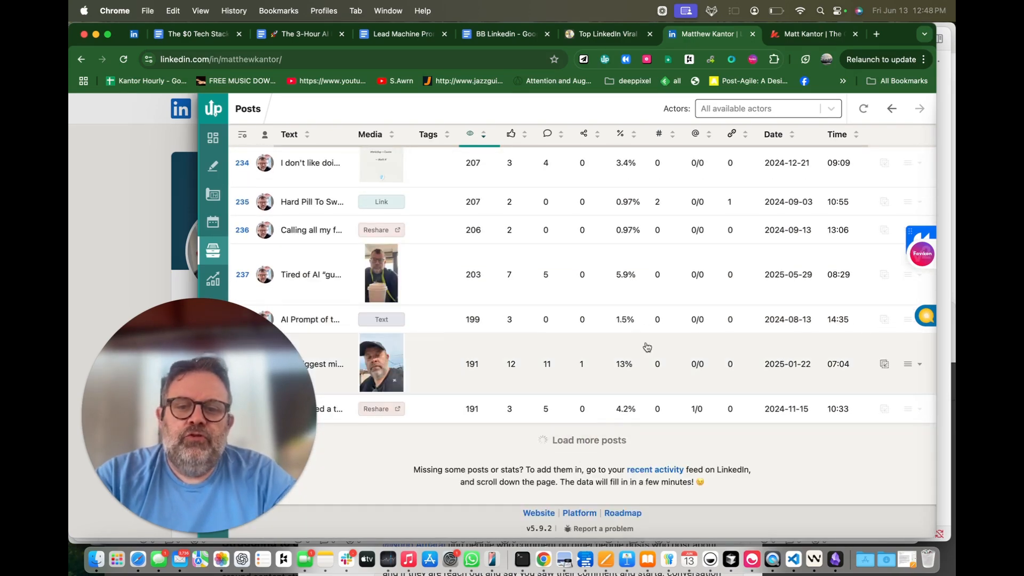
pyautogui.scroll(20, 651, 259)
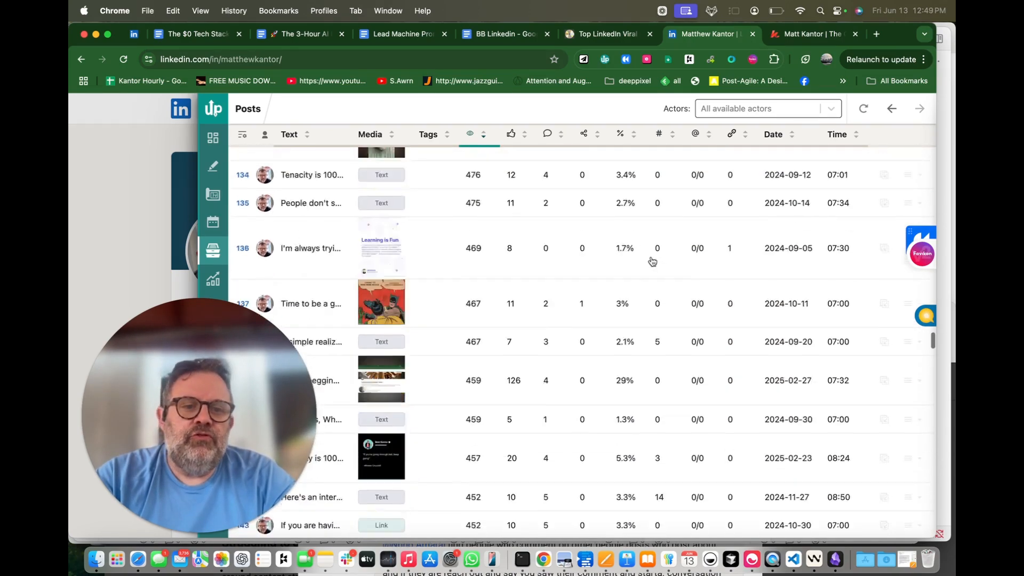
pyautogui.scroll(20, 651, 261)
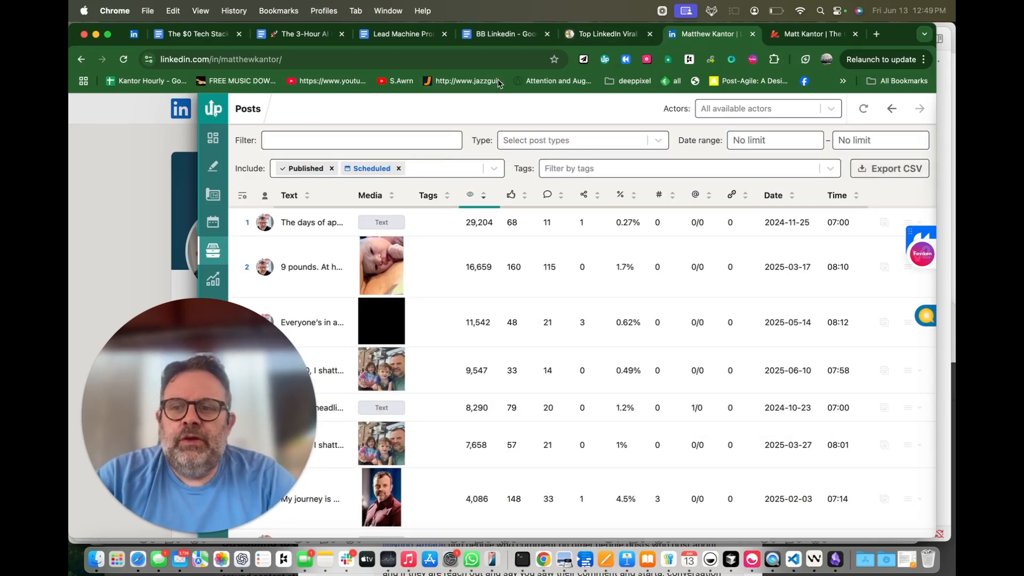
# Switch to Safari, open the LinkedIn posts ChatGPT conversation and highlight the prompts on cleaning the CSV and making markdown files grouped by year.
pyautogui.press('super+Tab')
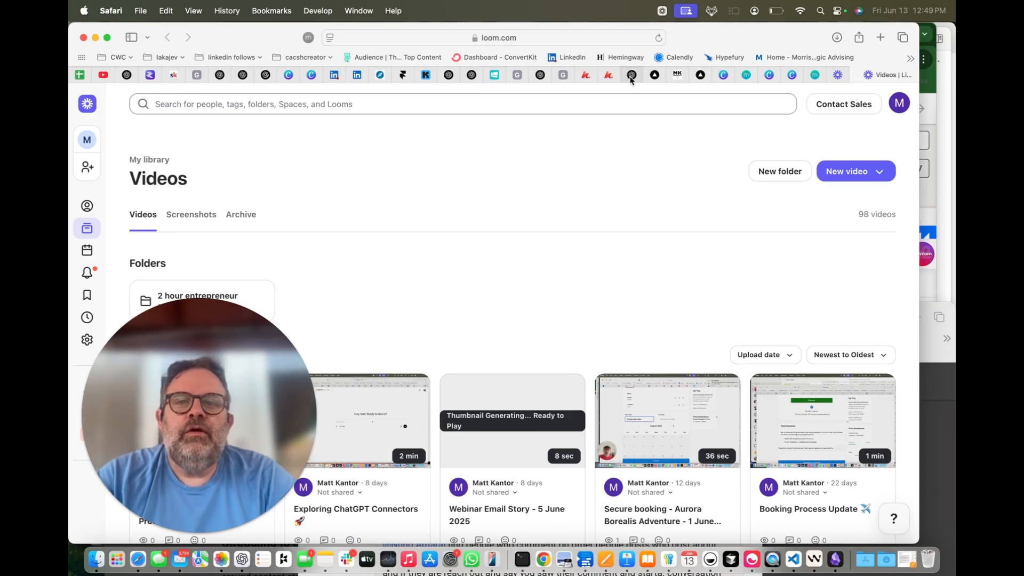
pyautogui.click(222, 75)
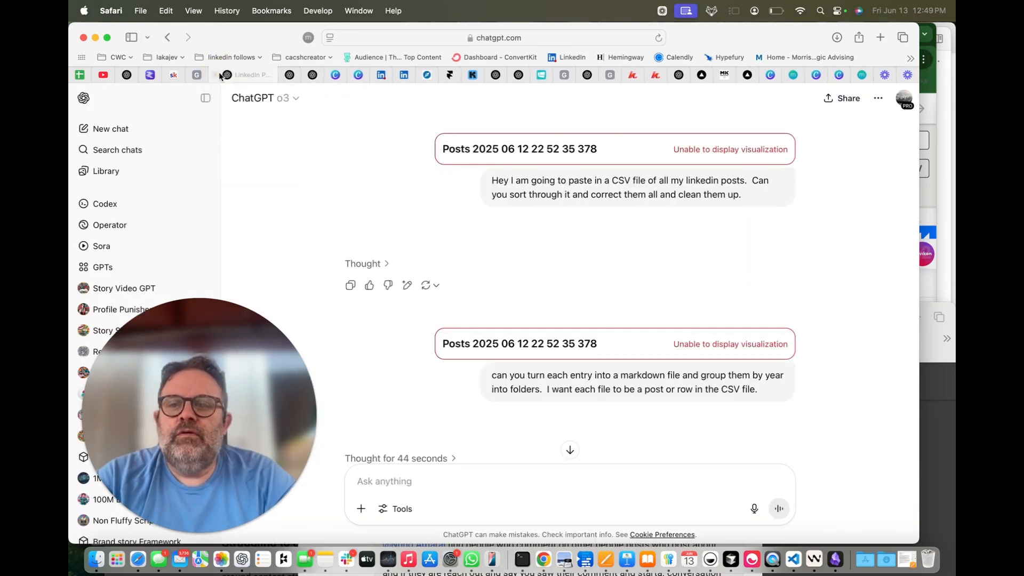
pyautogui.moveTo(493, 179); pyautogui.dragTo(749, 203)
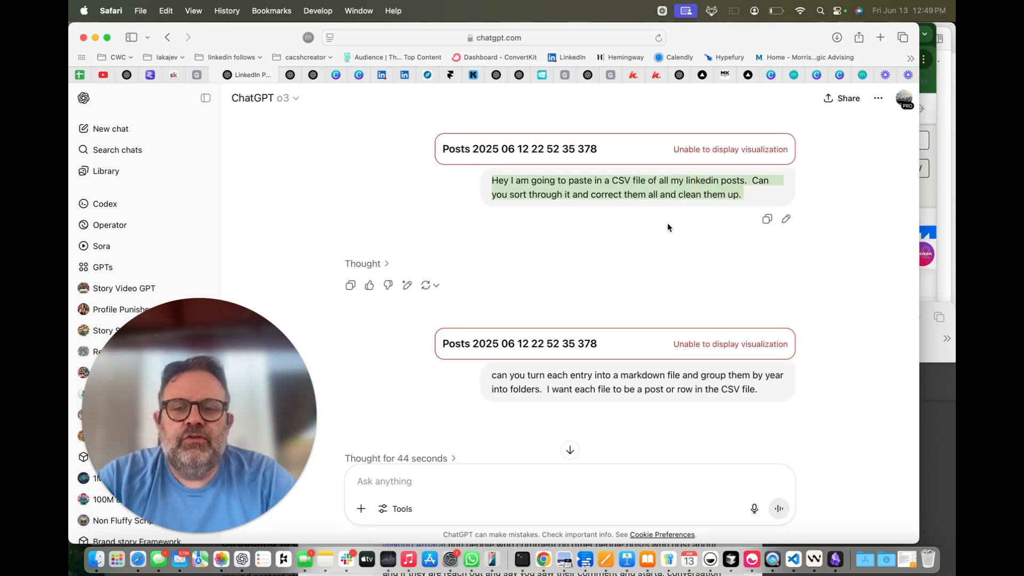
pyautogui.scroll(-3, 578, 359)
pyautogui.scroll(-5, 570, 329)
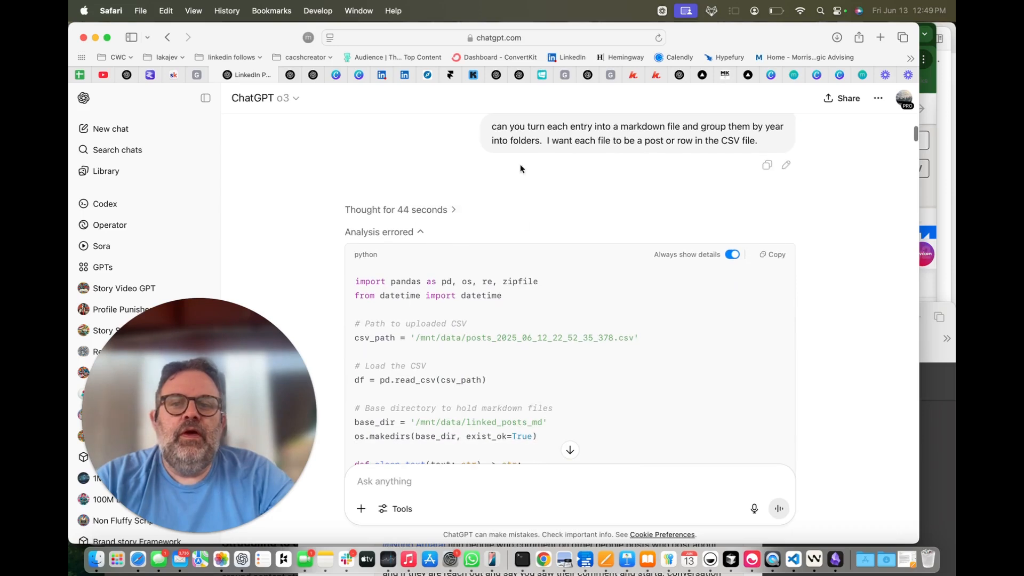
pyautogui.moveTo(490, 126); pyautogui.dragTo(768, 141)
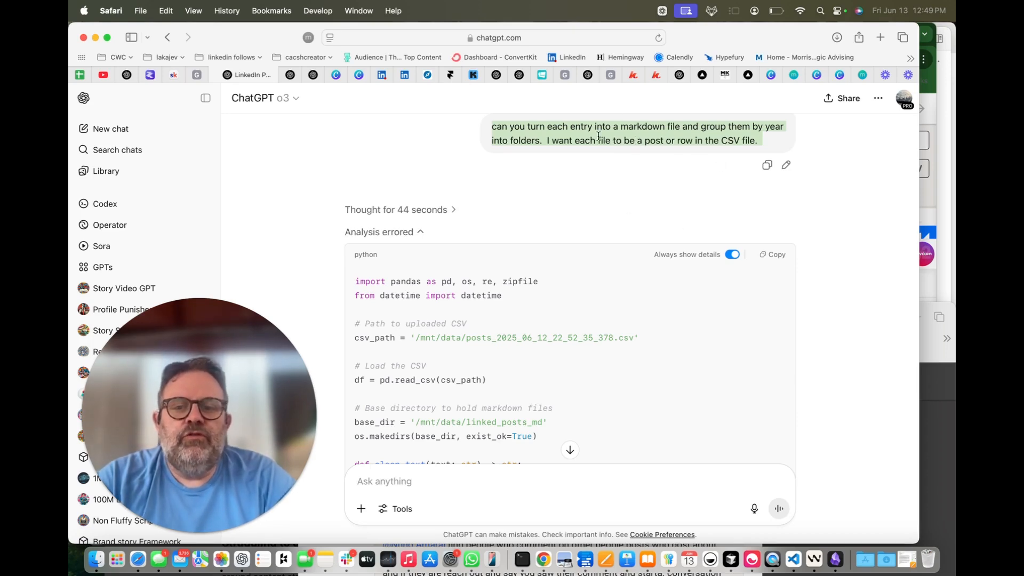
# Examine the generated Python code, the Markdown bundle's folder structure and the "What I cleaned" notes.
pyautogui.scroll(-3, 614, 307)
pyautogui.scroll(-15, 614, 308)
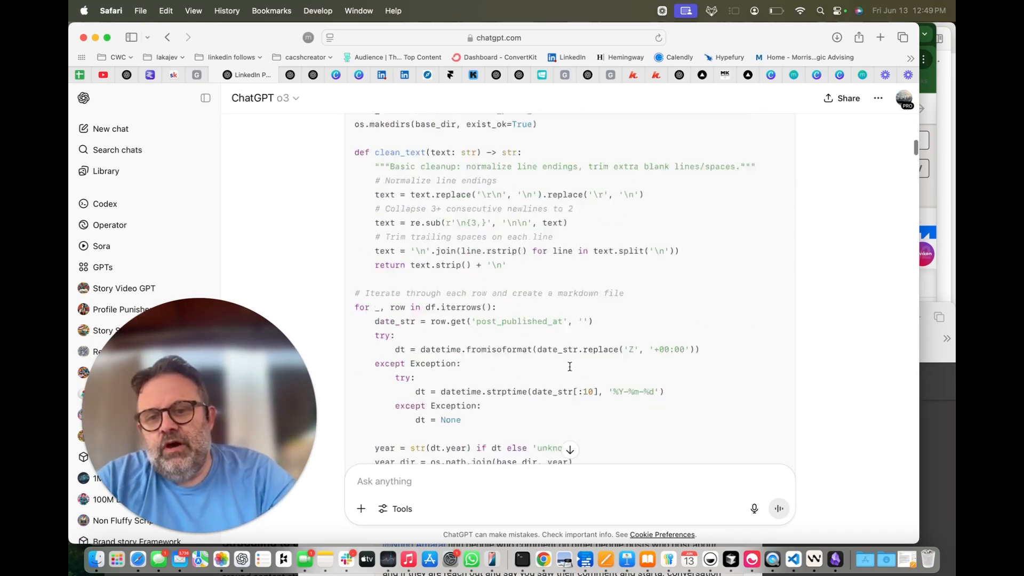
pyautogui.scroll(-12, 570, 366)
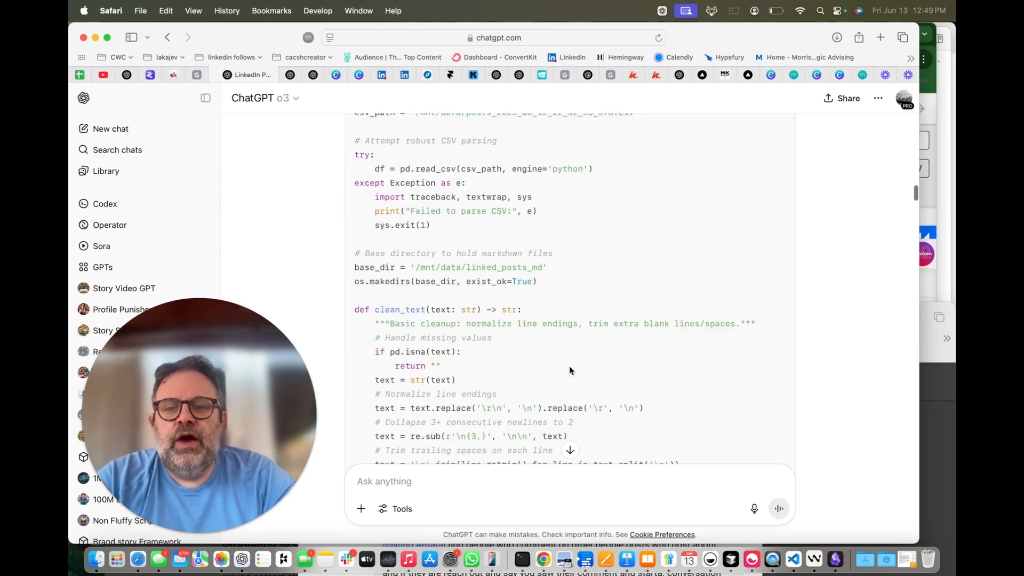
pyautogui.scroll(-15, 552, 251)
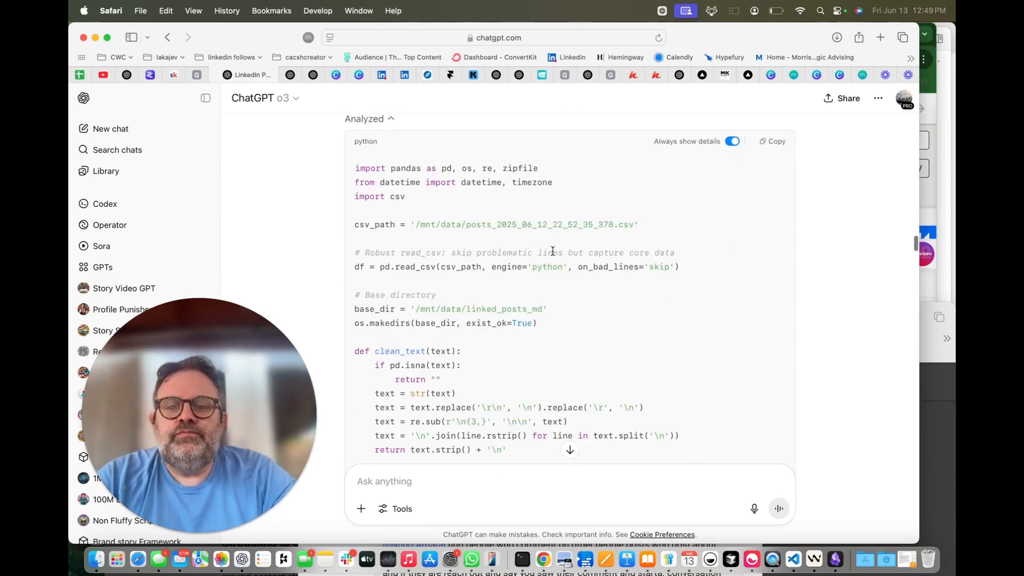
pyautogui.scroll(3, 552, 251)
pyautogui.scroll(-10, 552, 250)
pyautogui.scroll(-12, 553, 251)
pyautogui.scroll(2, 495, 186)
pyautogui.scroll(-6, 522, 332)
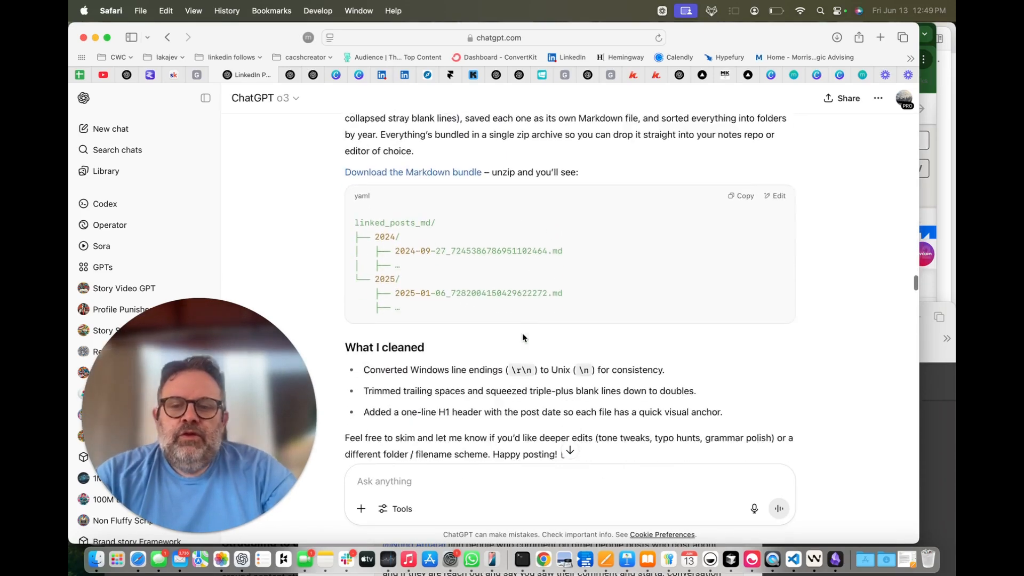
pyautogui.scroll(-2, 522, 333)
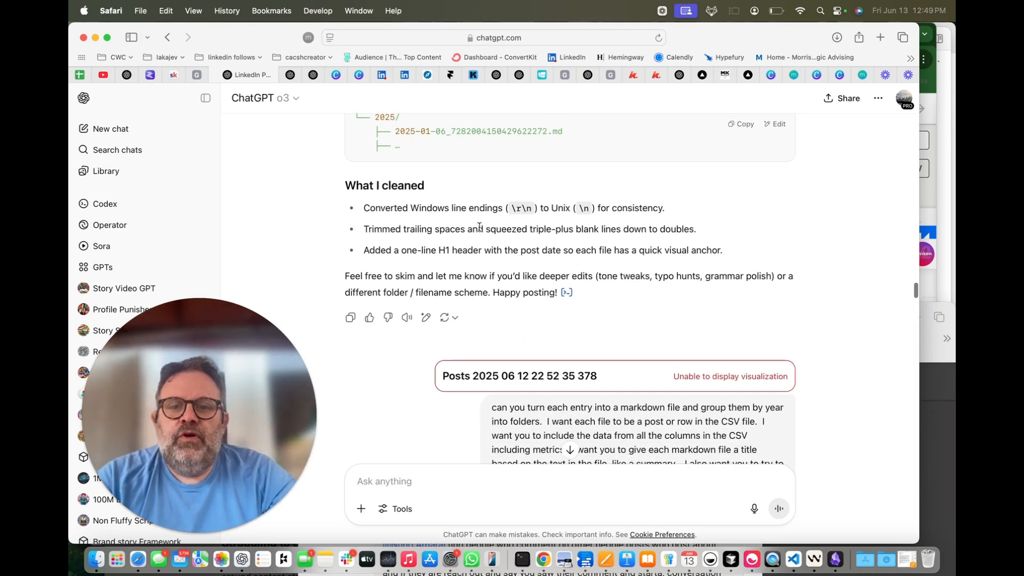
# Highlight the follow-up prompt requesting all CSV columns with metrics and a summary title for each markdown file.
pyautogui.scroll(-2, 559, 309)
pyautogui.scroll(-3, 560, 310)
pyautogui.moveTo(491, 164); pyautogui.dragTo(638, 209)
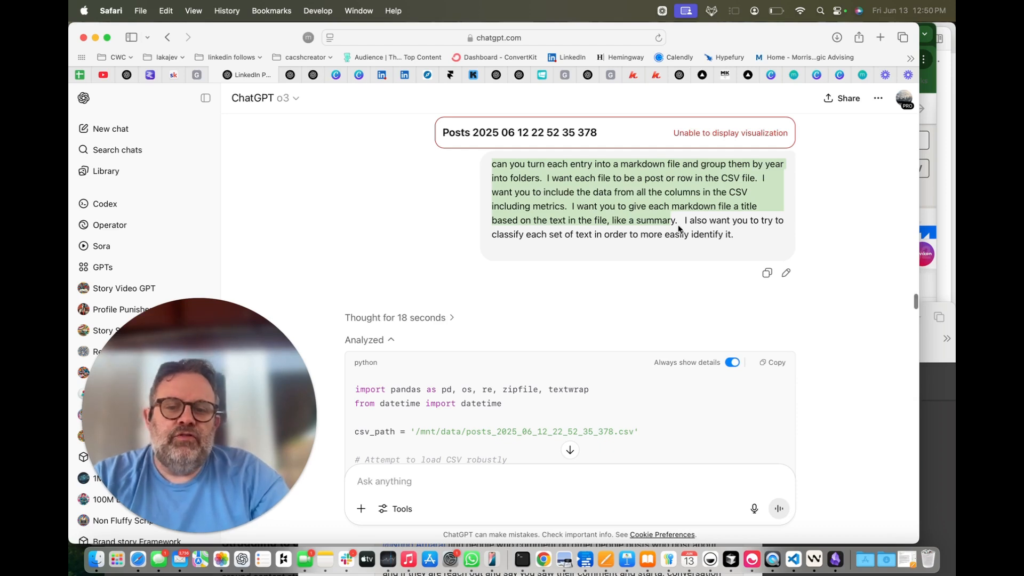
pyautogui.scroll(-6, 679, 228)
pyautogui.scroll(5, 692, 191)
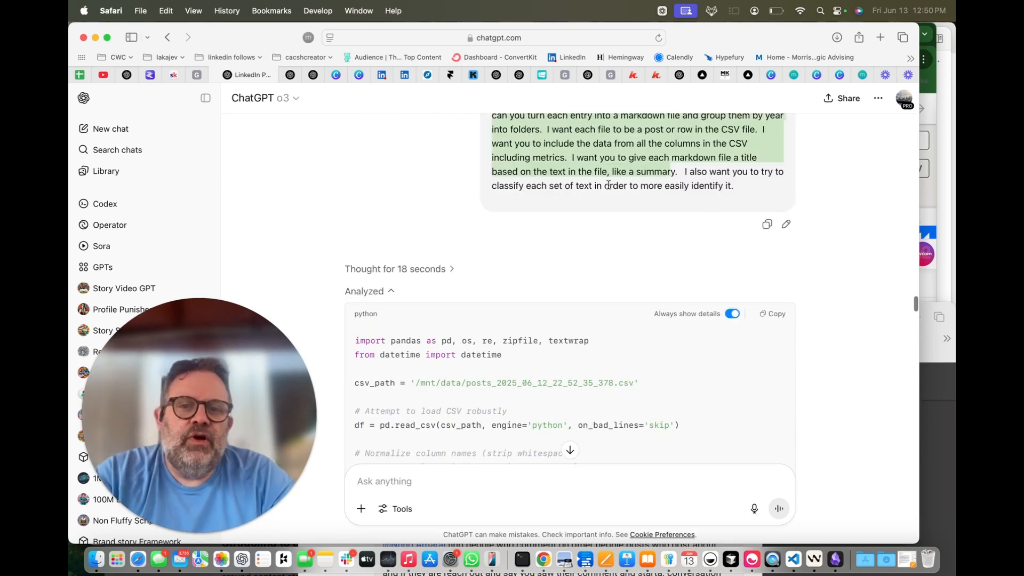
pyautogui.scroll(-1, 702, 293)
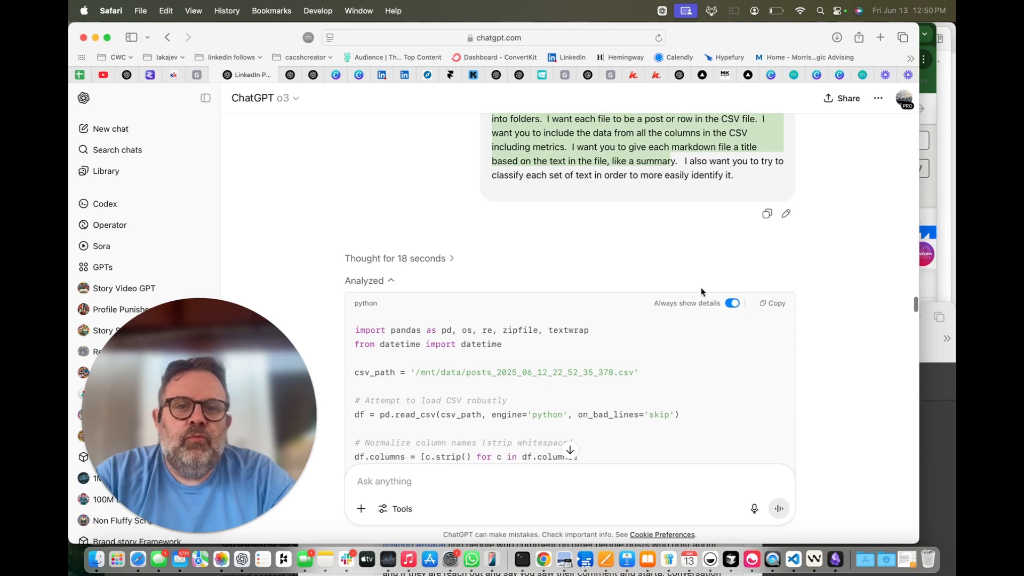
# Highlight the prompt on finding commonalities in 100 viral LinkedIn posts and read the pattern table in its answer.
pyautogui.scroll(-10, 701, 293)
pyautogui.scroll(-20, 701, 292)
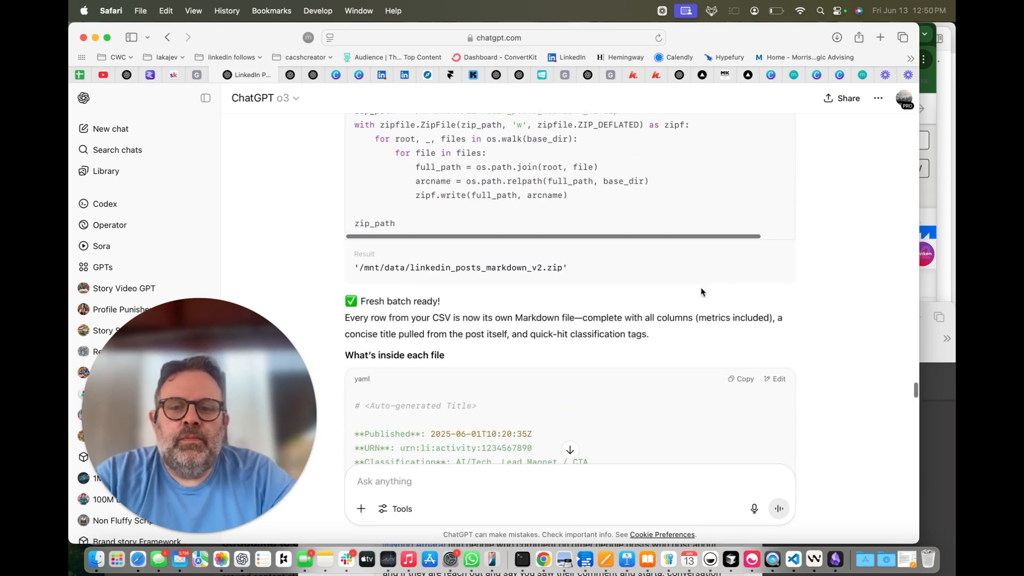
pyautogui.scroll(-2, 701, 292)
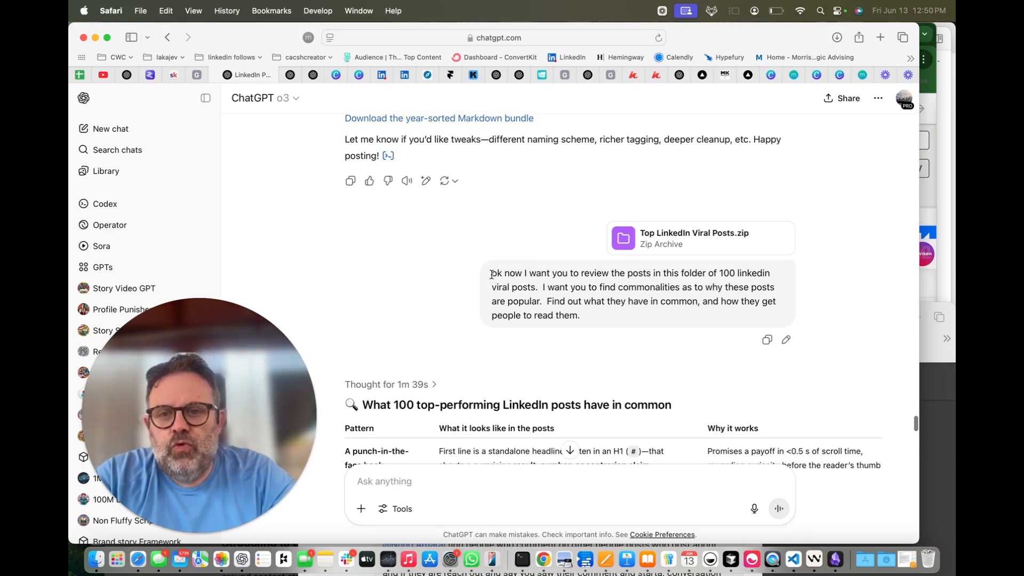
pyautogui.moveTo(491, 275); pyautogui.dragTo(595, 316)
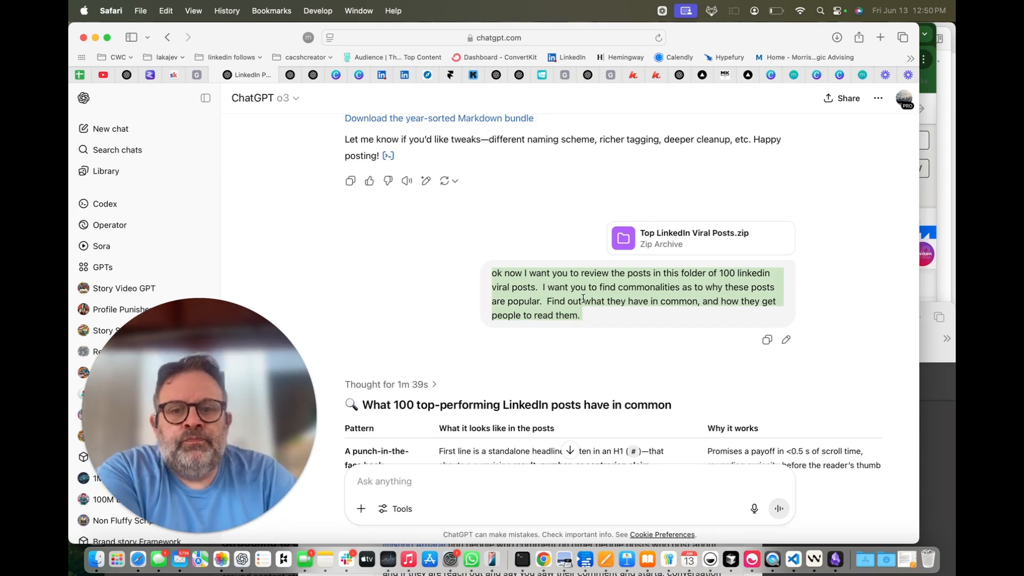
pyautogui.scroll(-9, 616, 339)
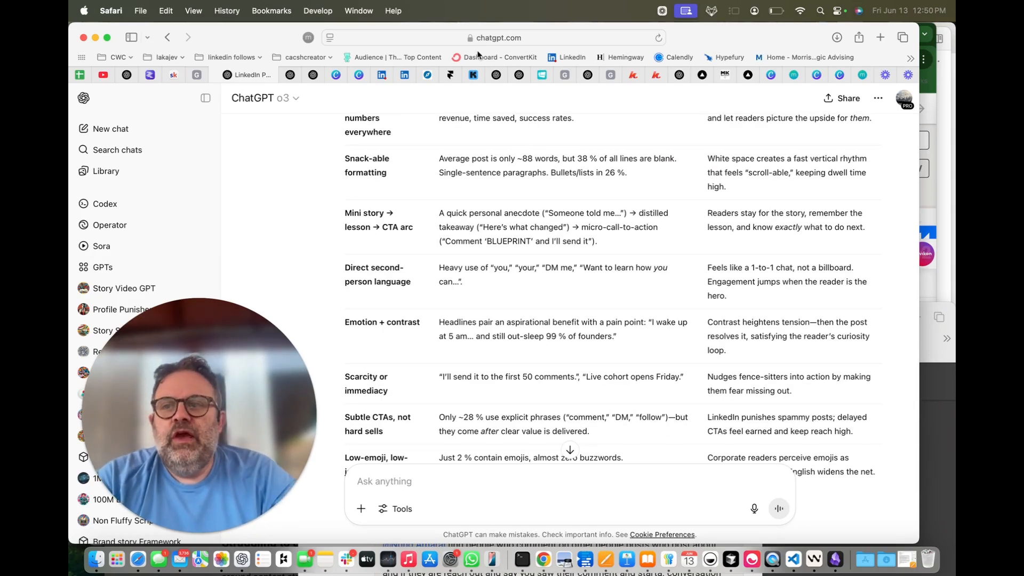
# Switch back to Obsidian and collapse the Top LinkedIn Viral Posts and All My posts folders.
pyautogui.press('super+Tab')
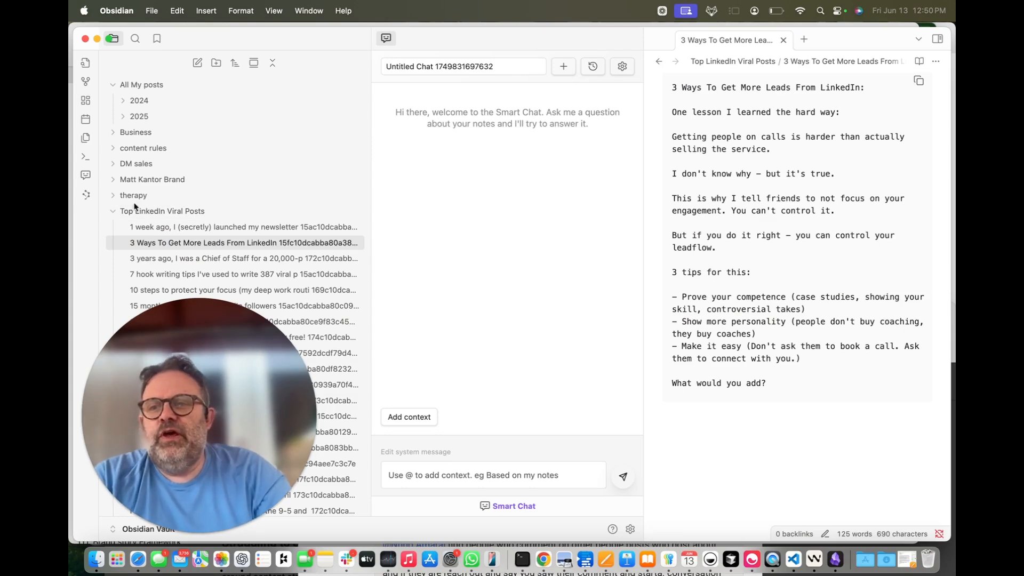
pyautogui.click(113, 210)
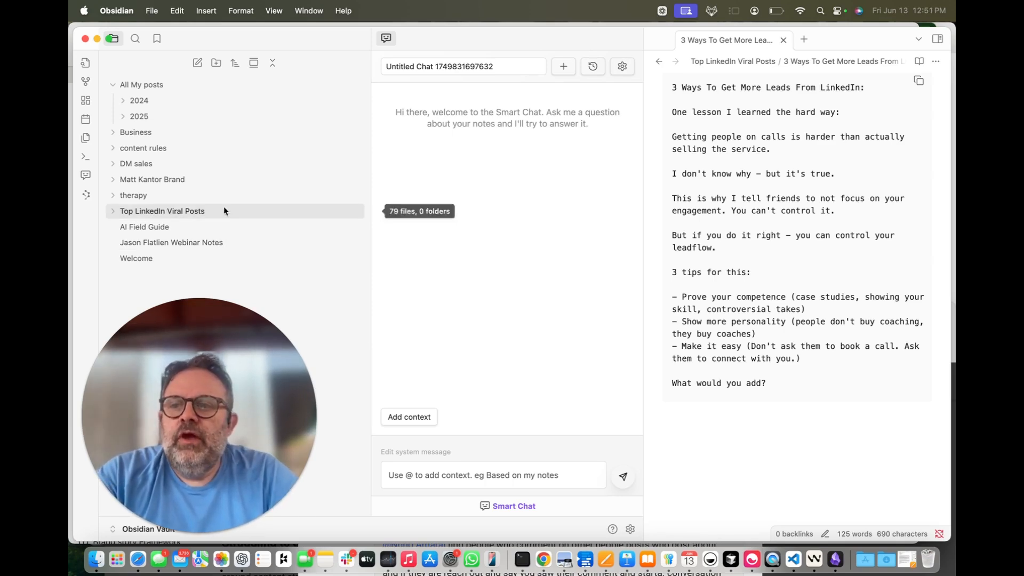
pyautogui.click(116, 84)
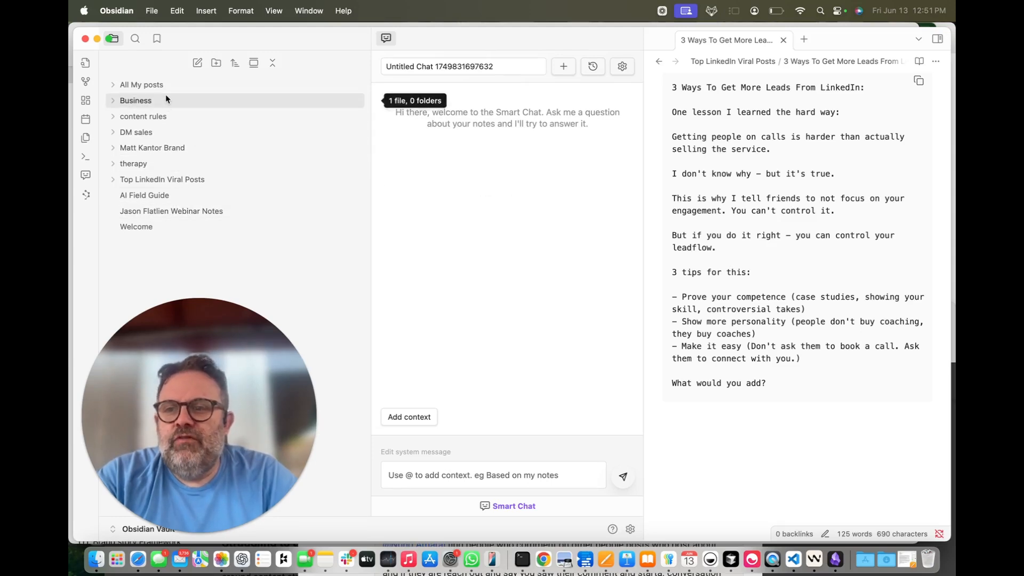
# Switch to Finder, show the local Documents folder containing the Obsidian Vault and move its window away from the other Finder window.
pyautogui.press('super+Tab')
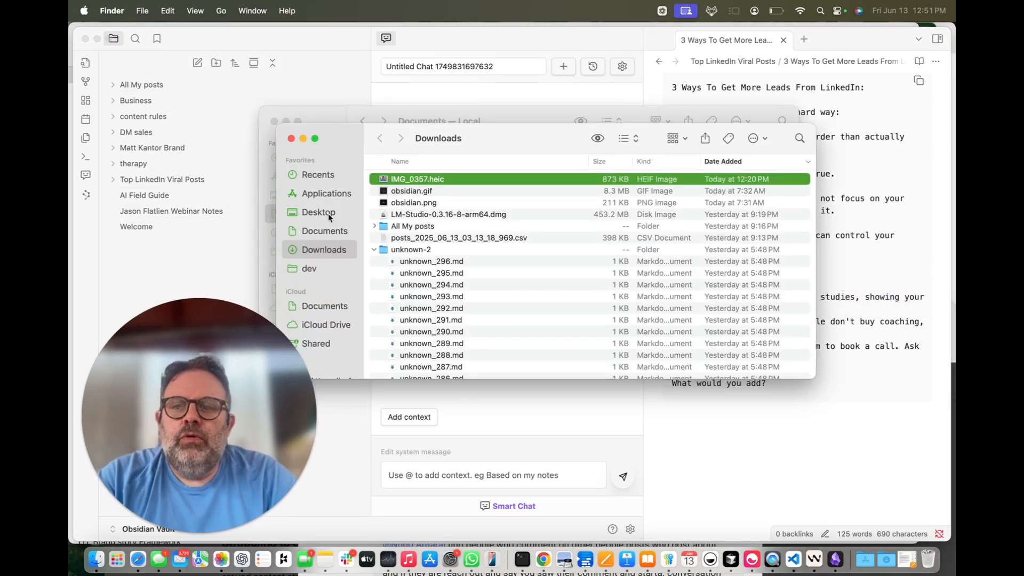
pyautogui.click(324, 231)
pyautogui.moveTo(338, 144); pyautogui.dragTo(266, 56)
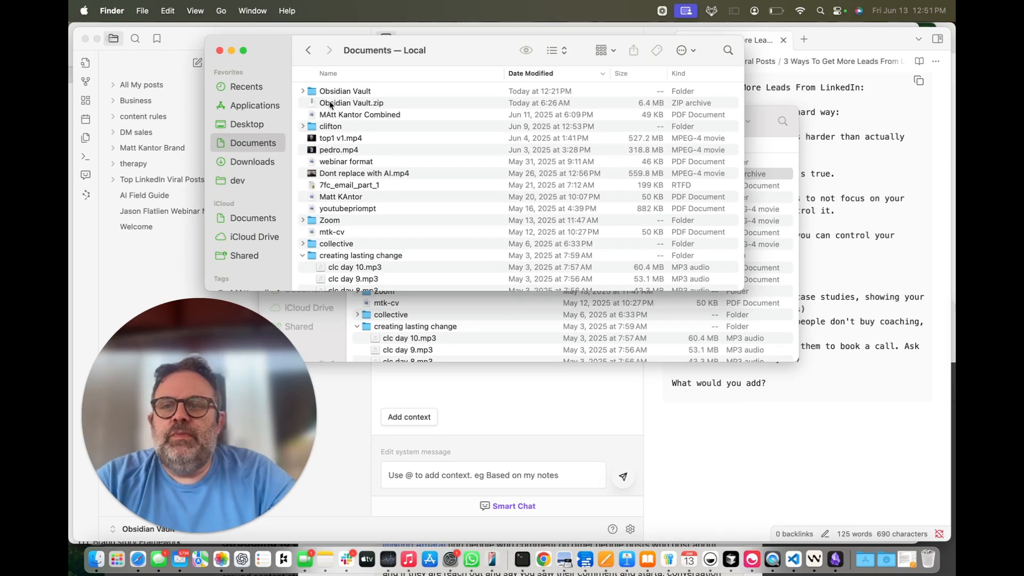
# Look inside the Obsidian Vault folder, return to Documents, select Obsidian Vault.zip and bring up the option to compress the vault folder.
pyautogui.doubleClick(342, 92)
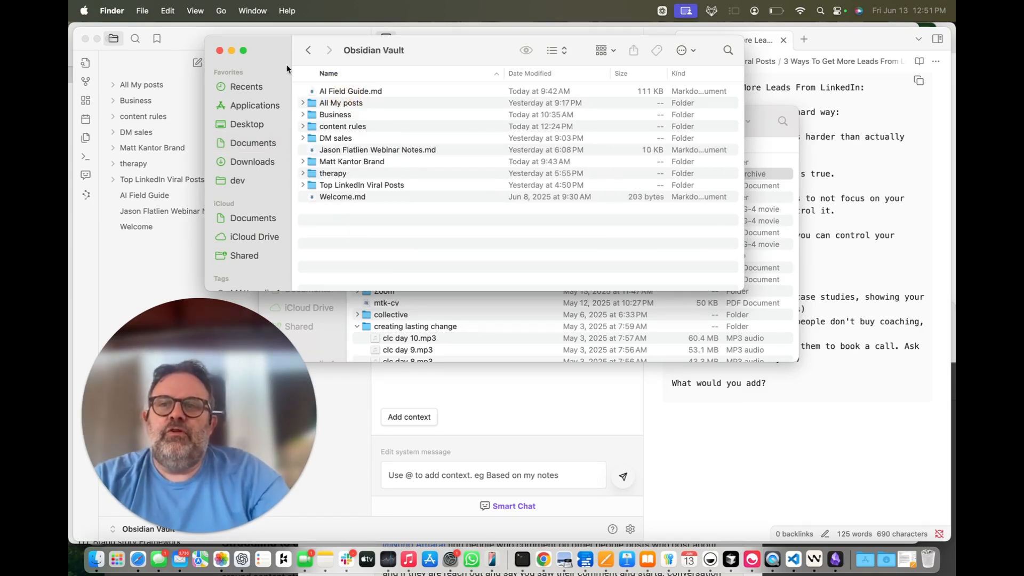
pyautogui.click(308, 54)
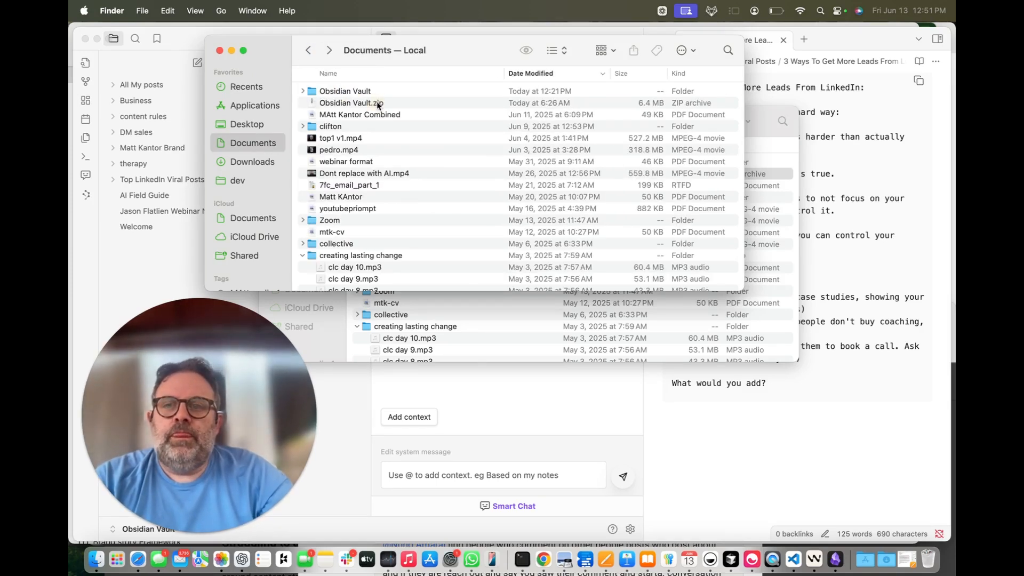
pyautogui.click(366, 106)
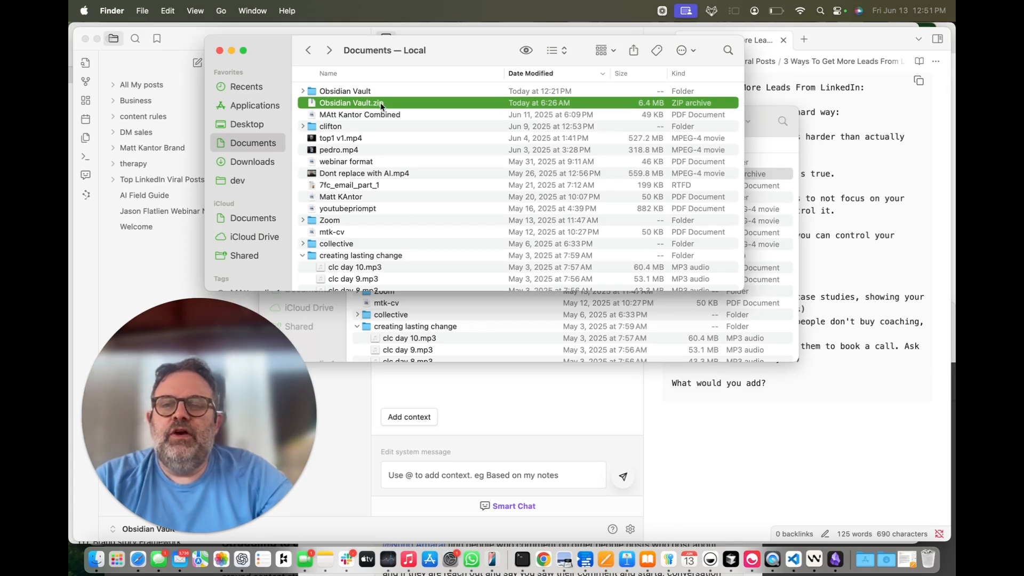
pyautogui.rightClick(365, 92)
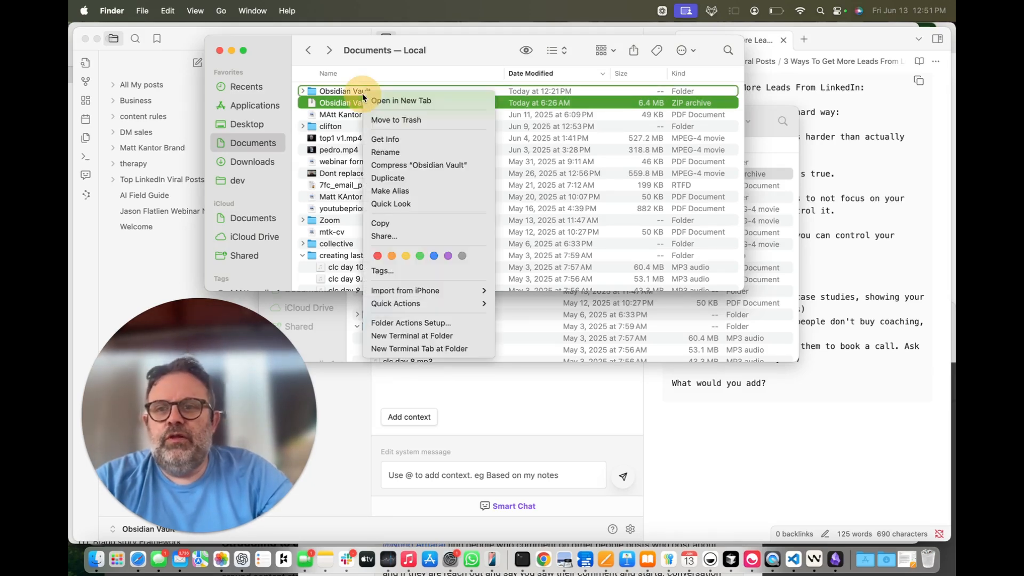
pyautogui.click(393, 163)
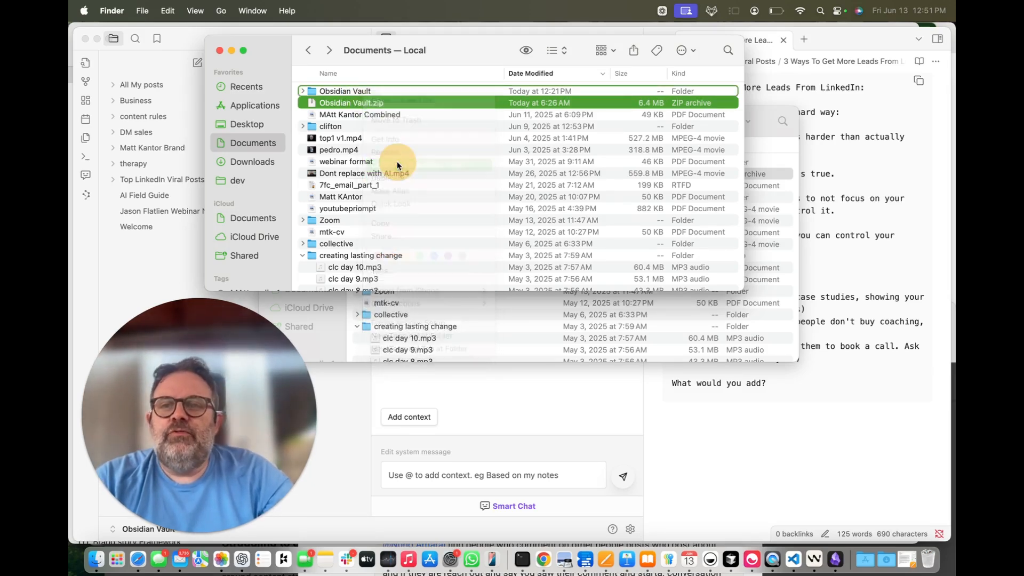
# Switch to ChatGPT in Safari, open the Landing Page Copy Bot conversation and start a new regular chat from there.
pyautogui.press('super+Tab')
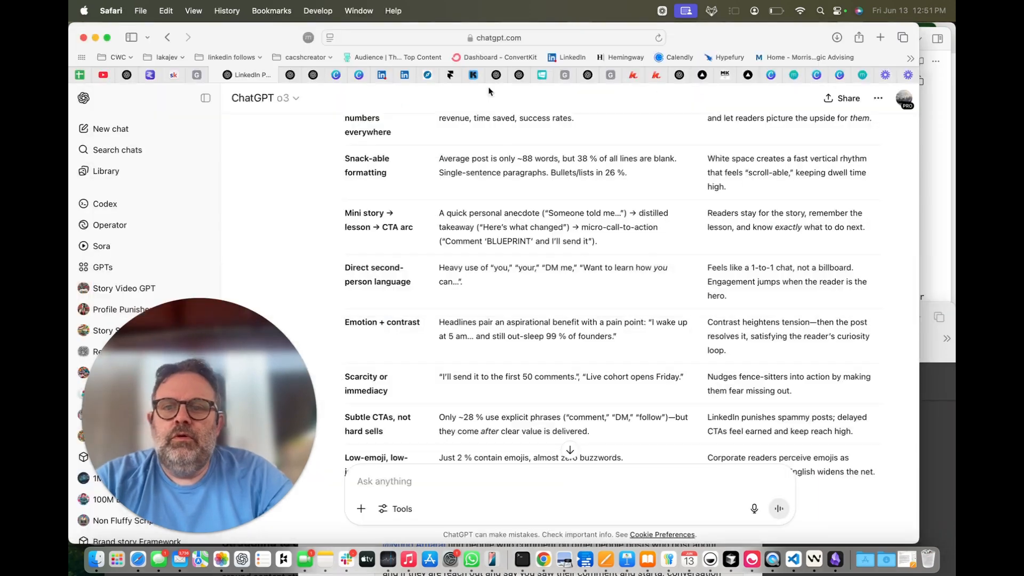
pyautogui.click(678, 75)
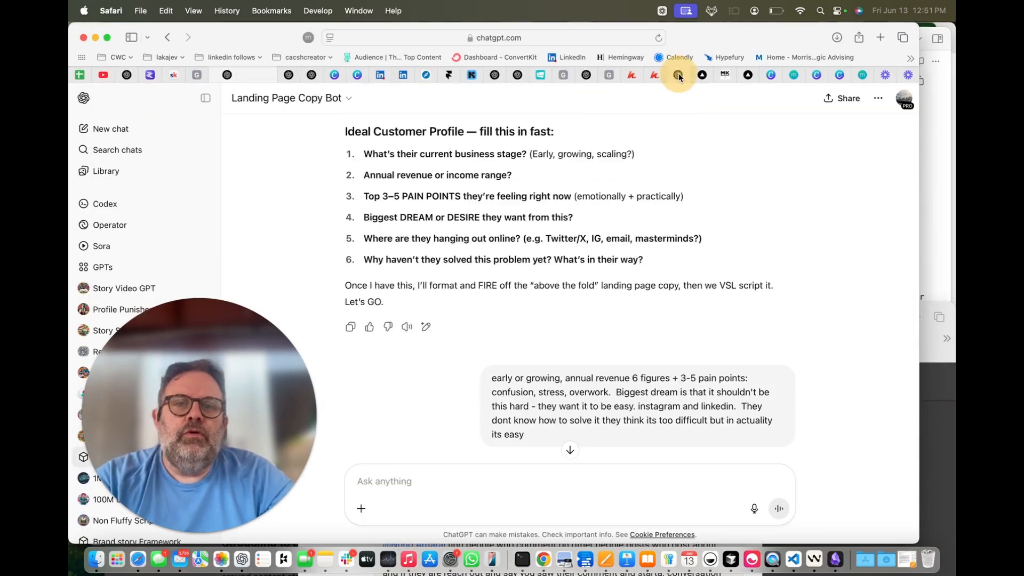
pyautogui.click(341, 97)
pyautogui.click(272, 137)
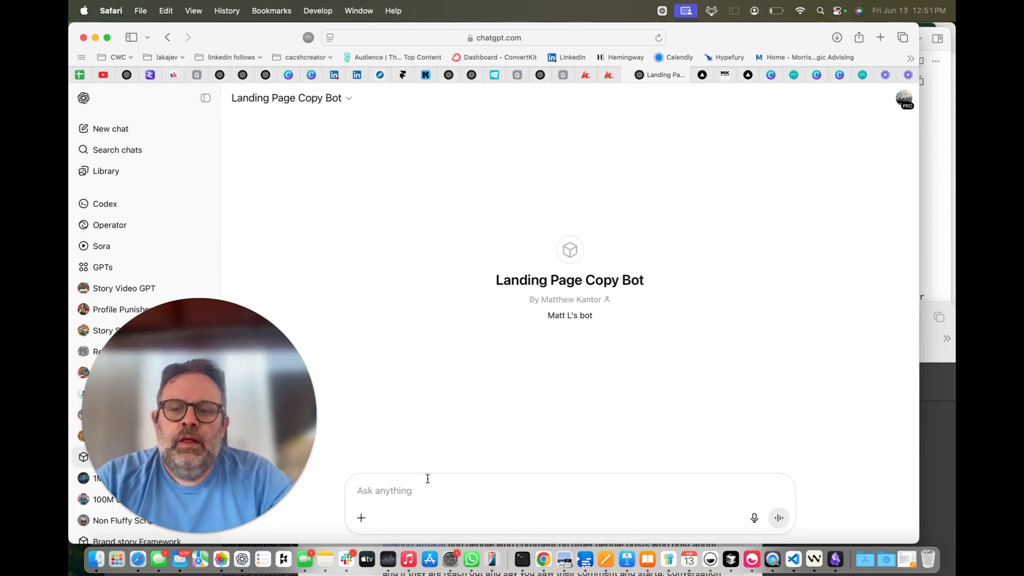
pyautogui.click(120, 129)
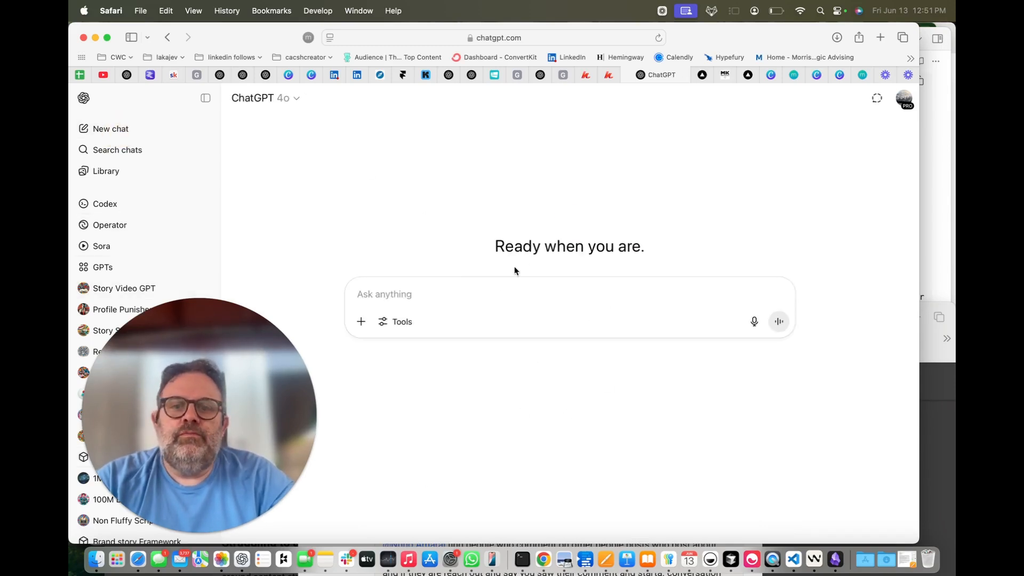
# Attach Obsidian Vault.zip from the Documents folder to the new chat.
pyautogui.click(361, 323)
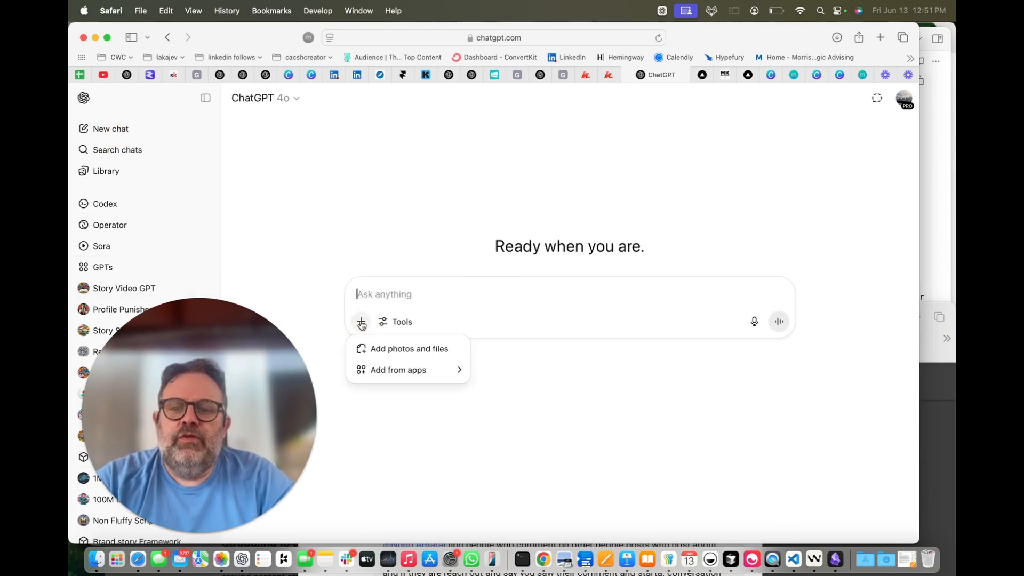
pyautogui.click(427, 353)
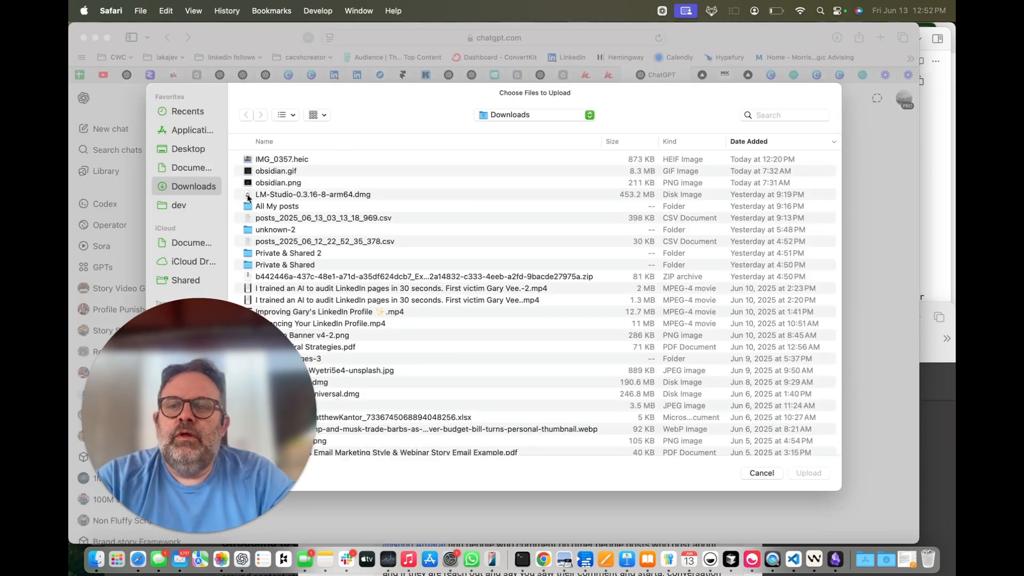
pyautogui.click(192, 169)
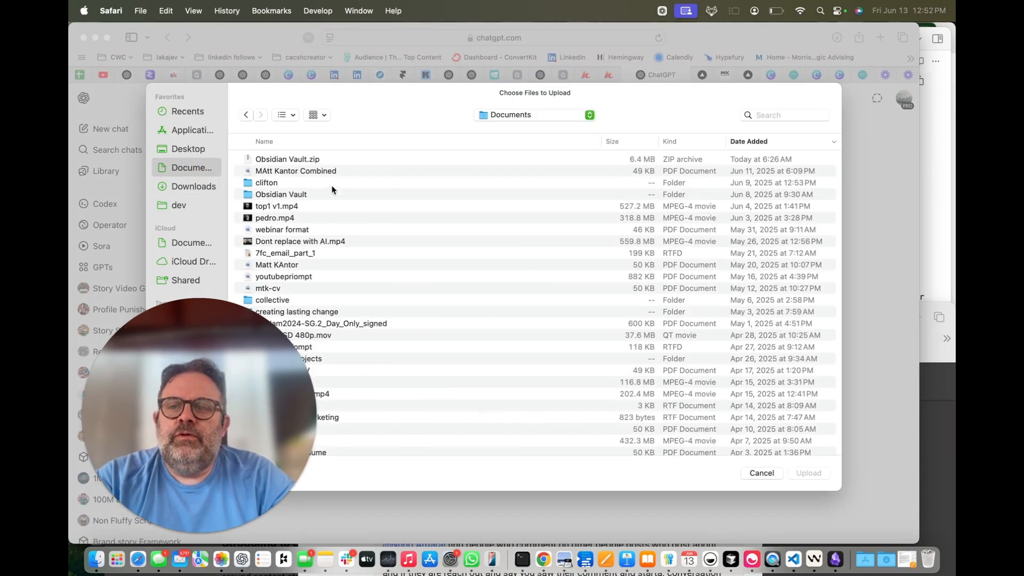
pyautogui.doubleClick(321, 160)
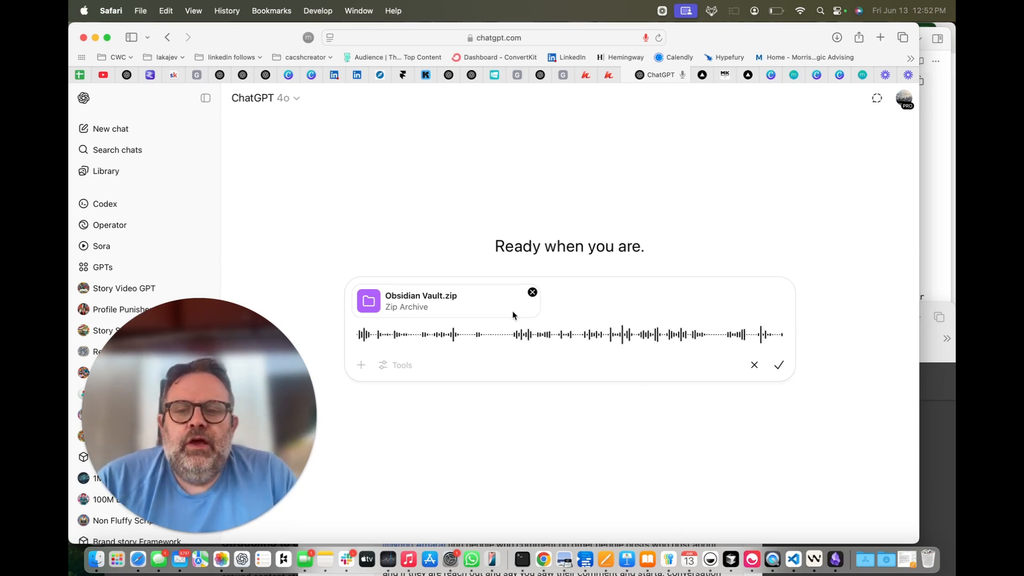
# Switch to Obsidian and expand the content rules folder to check its note names for the dictated prompt.
pyautogui.press('super+Tab')
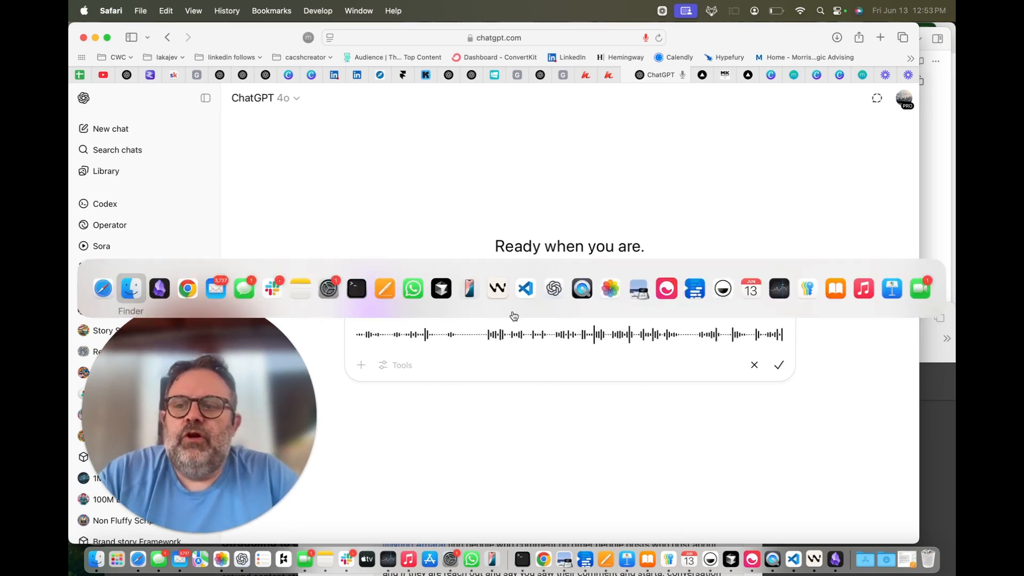
pyautogui.press('super+Tab')
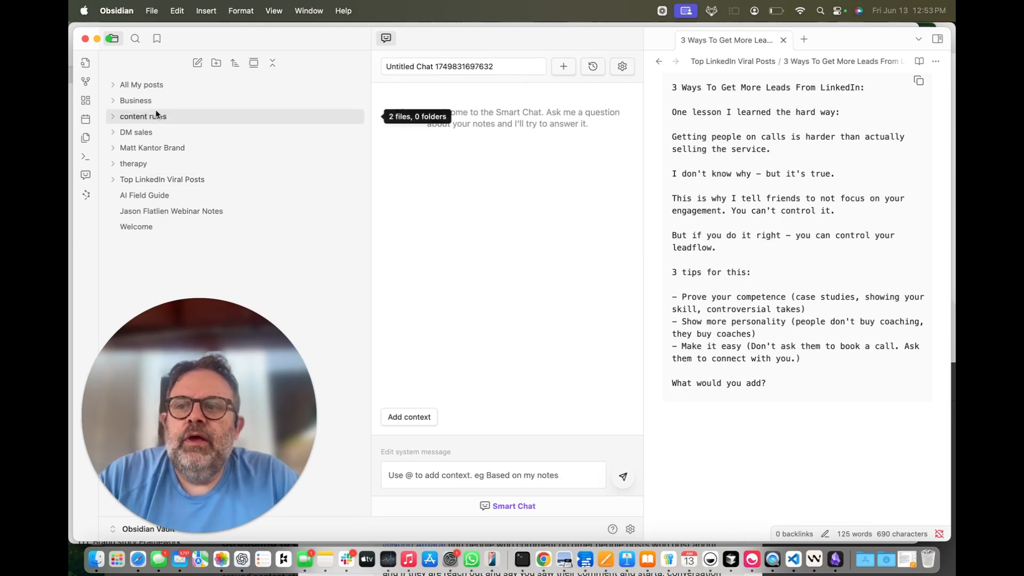
pyautogui.click(121, 117)
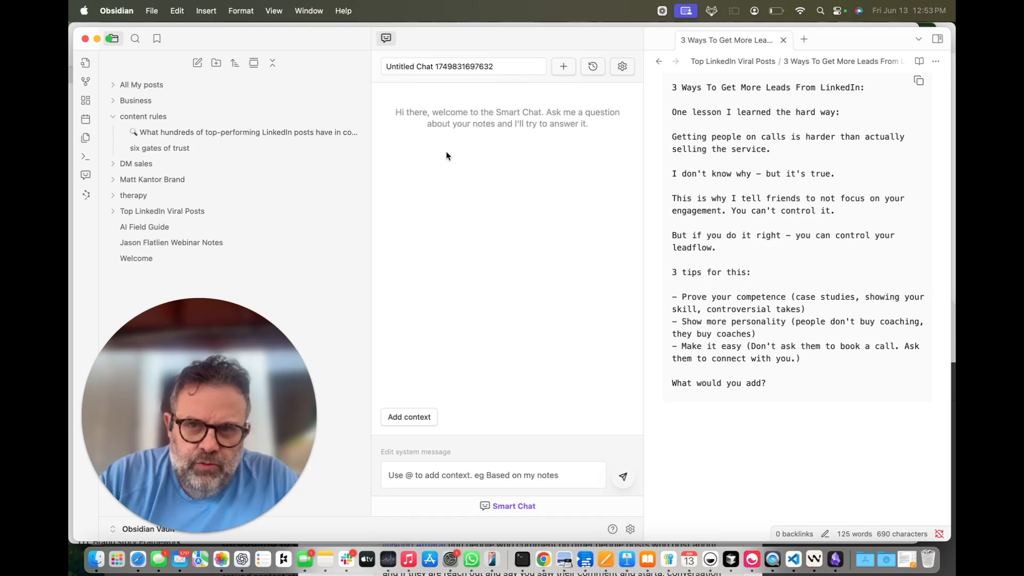
# Return to ChatGPT and try to send the dictated request for a LinkedIn post about building a second brain using Obsidian and ChatGPT.
pyautogui.press('super+Tab')
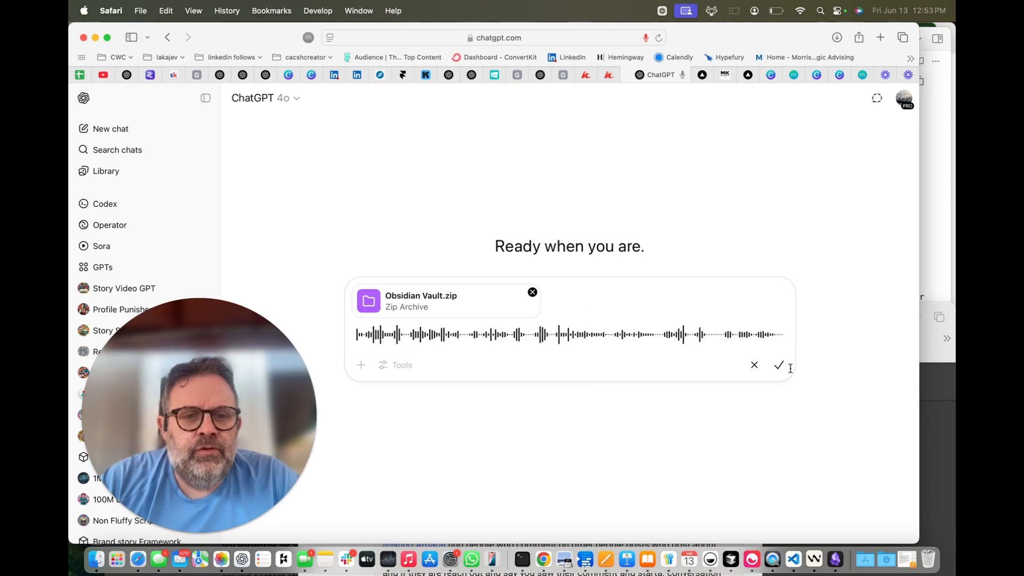
pyautogui.click(778, 366)
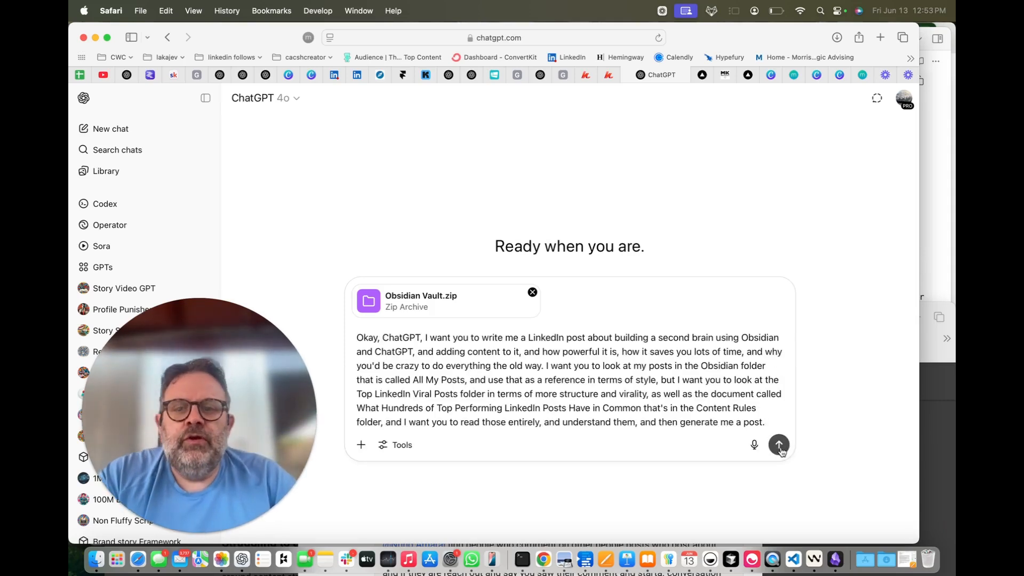
pyautogui.click(779, 444)
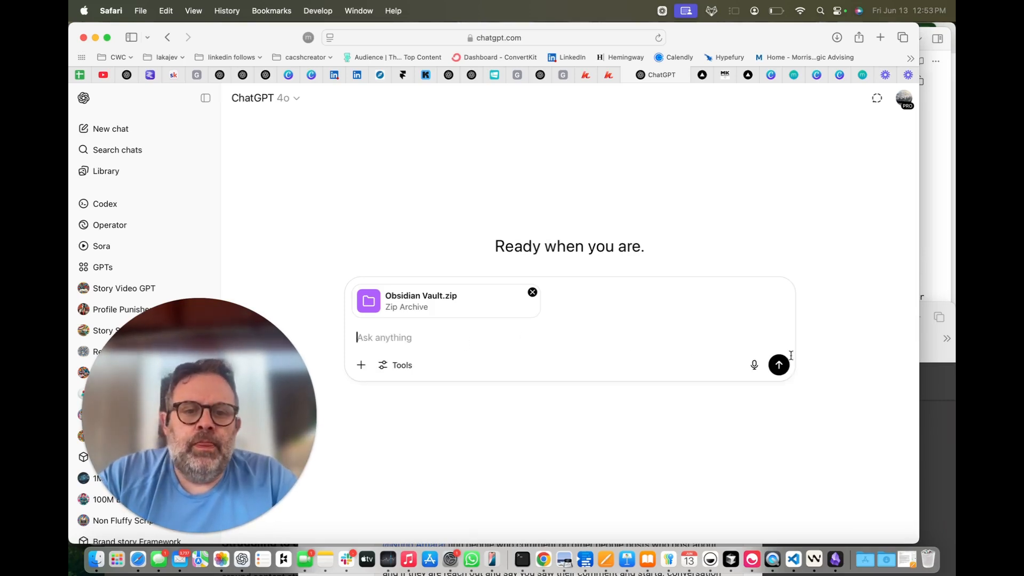
# Dictate and send a prompt telling ChatGPT to read the whole vault file, understand its contents and create context for follow-up instructions.
pyautogui.click(753, 365)
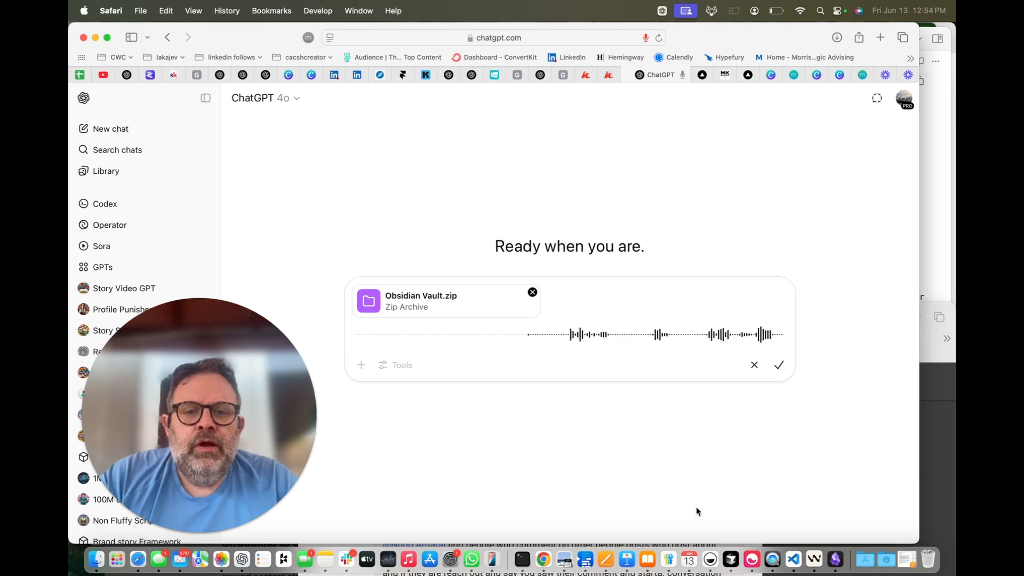
pyautogui.click(779, 366)
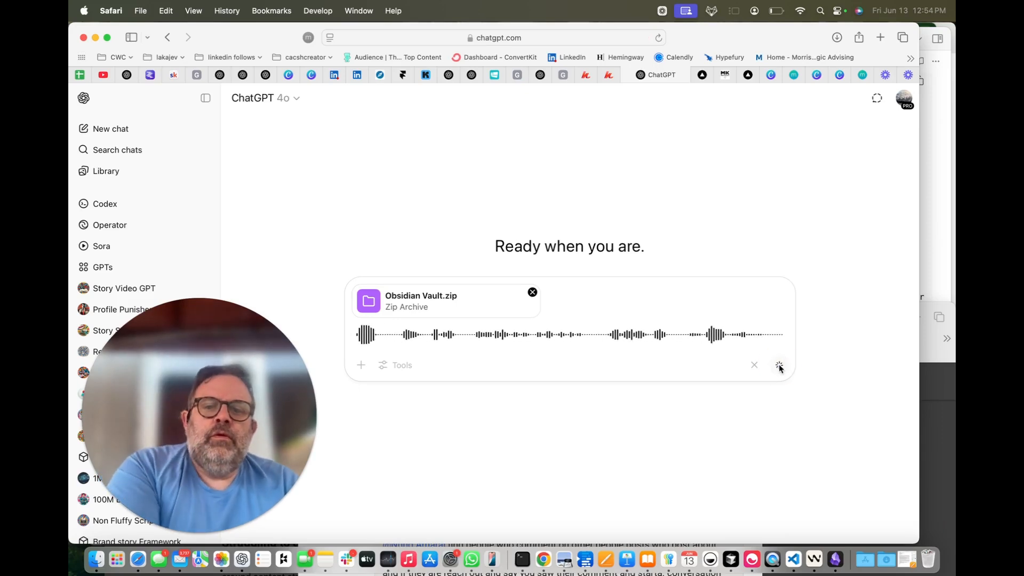
pyautogui.click(779, 388)
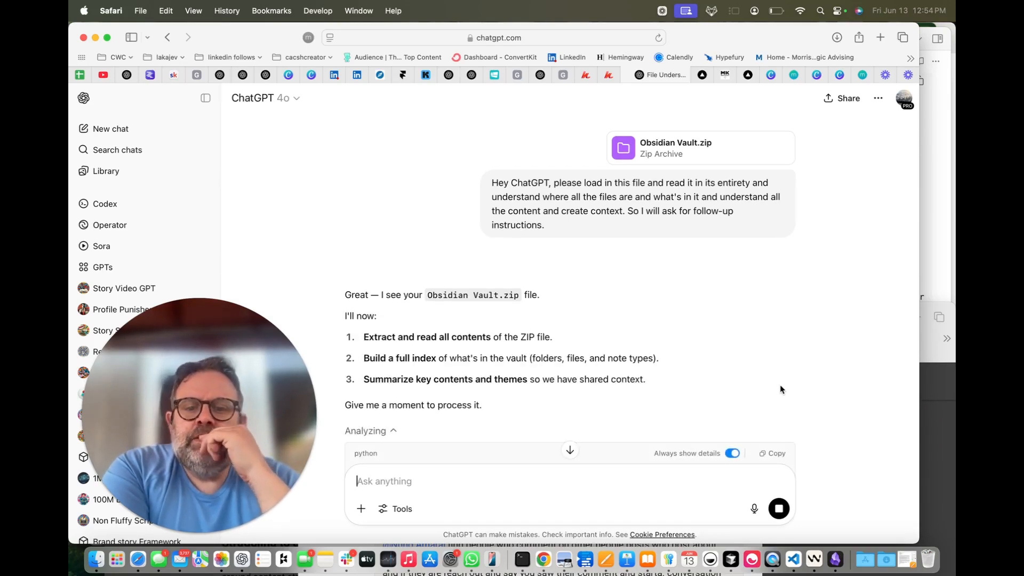
# Examine ChatGPT's vault analysis, including the extraction code, the file listing and the closing summary of what it can do.
pyautogui.scroll(-5, 778, 295)
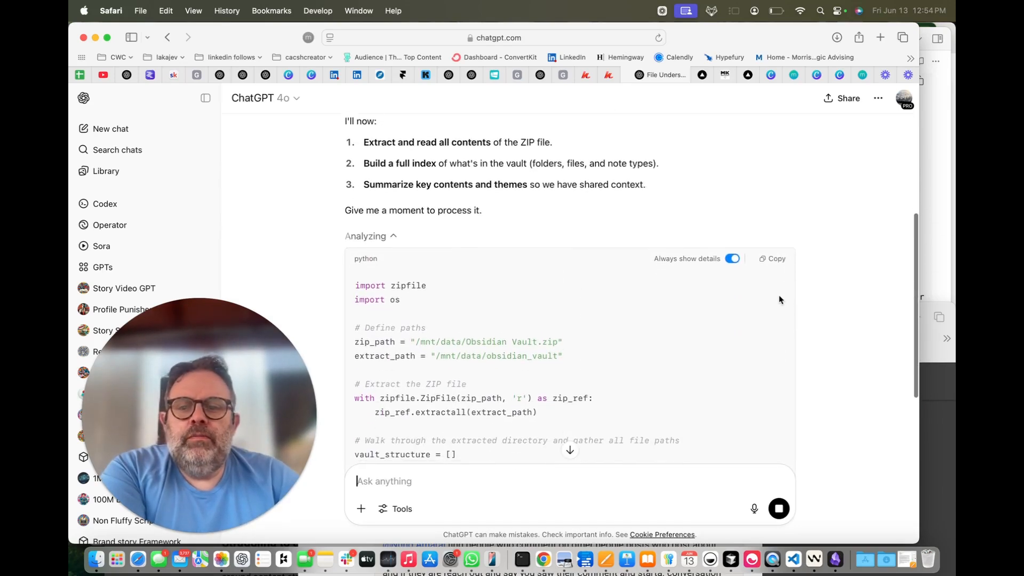
pyautogui.scroll(2, 779, 295)
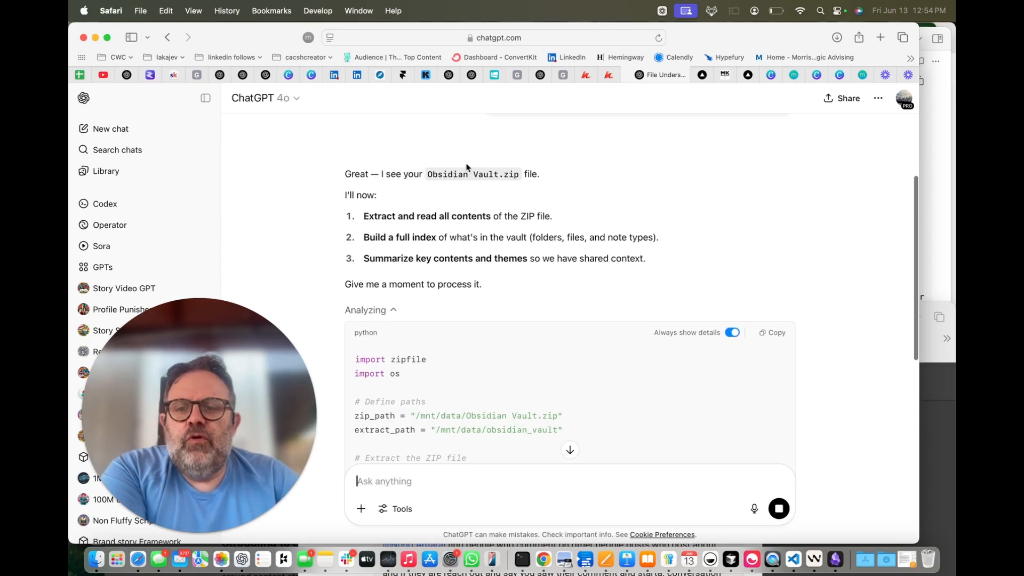
pyautogui.scroll(2, 266, 101)
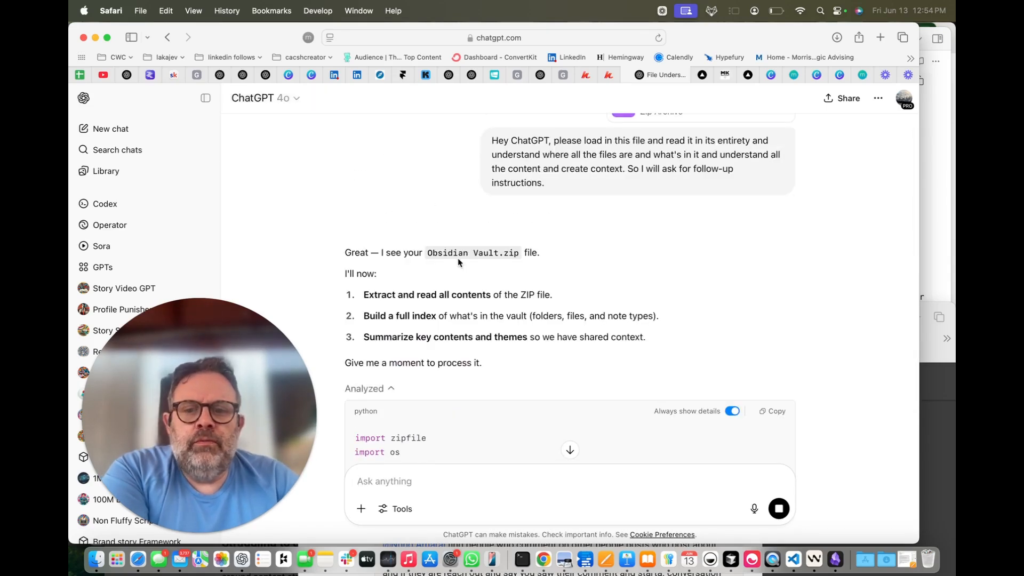
pyautogui.scroll(-10, 470, 288)
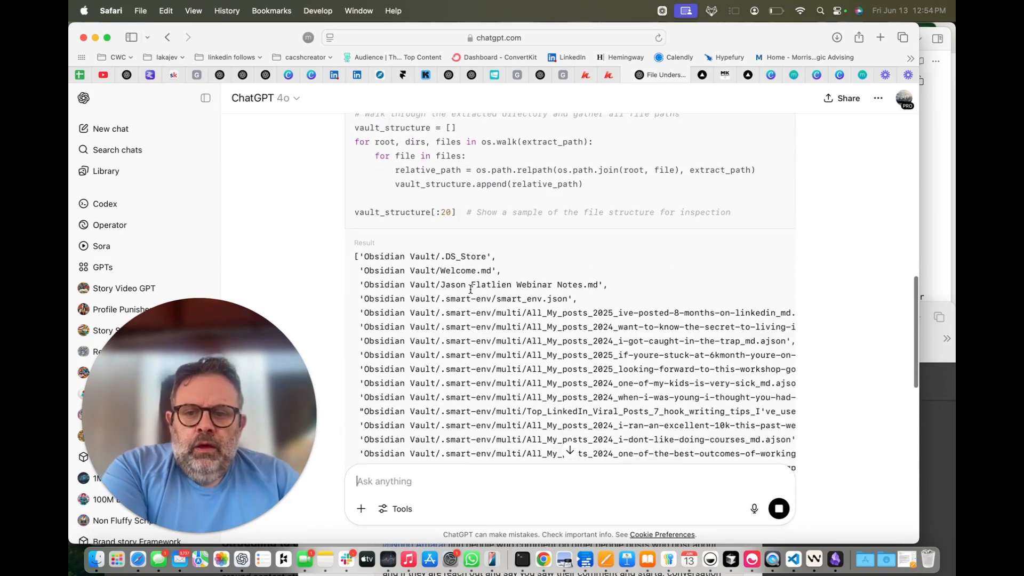
pyautogui.scroll(-6, 470, 288)
pyautogui.scroll(5, 481, 272)
pyautogui.scroll(-1, 484, 342)
pyautogui.scroll(-10, 484, 341)
# Start dictating a follow-up prompt, open the note on what hundreds of top-performing LinkedIn posts have in common in Obsidian, and return to ChatGPT.
pyautogui.click(754, 508)
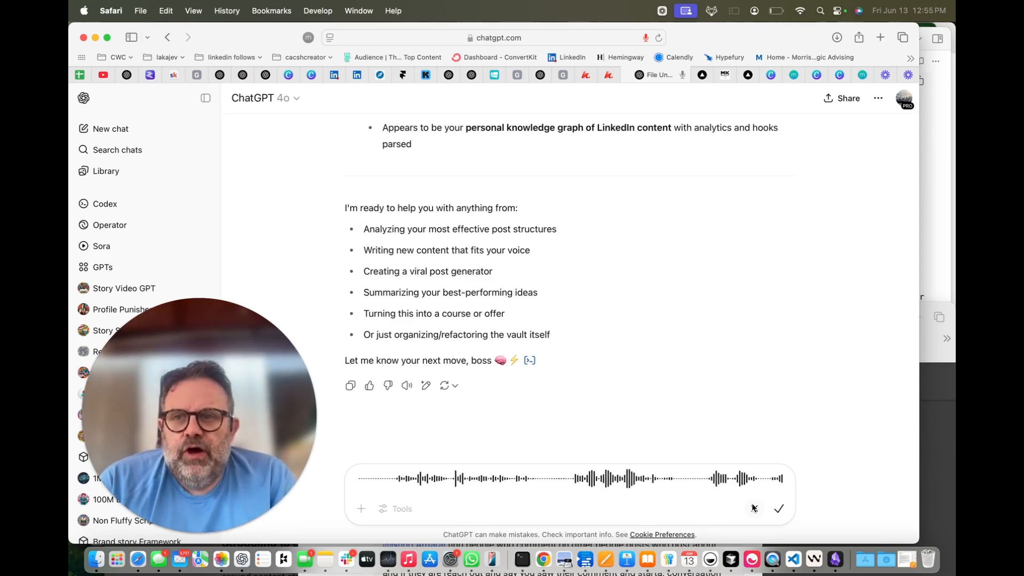
pyautogui.press('super+Tab')
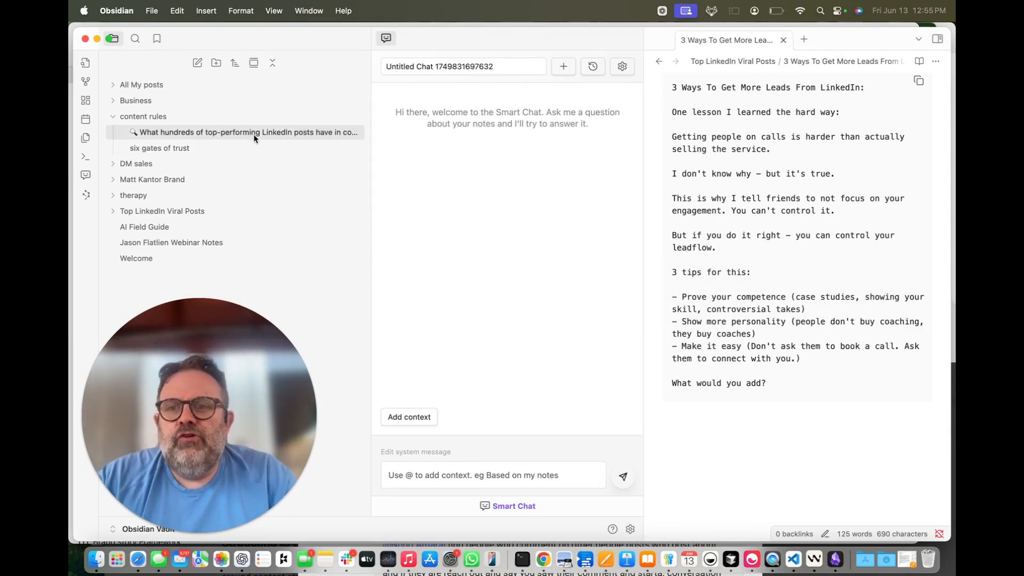
pyautogui.click(252, 133)
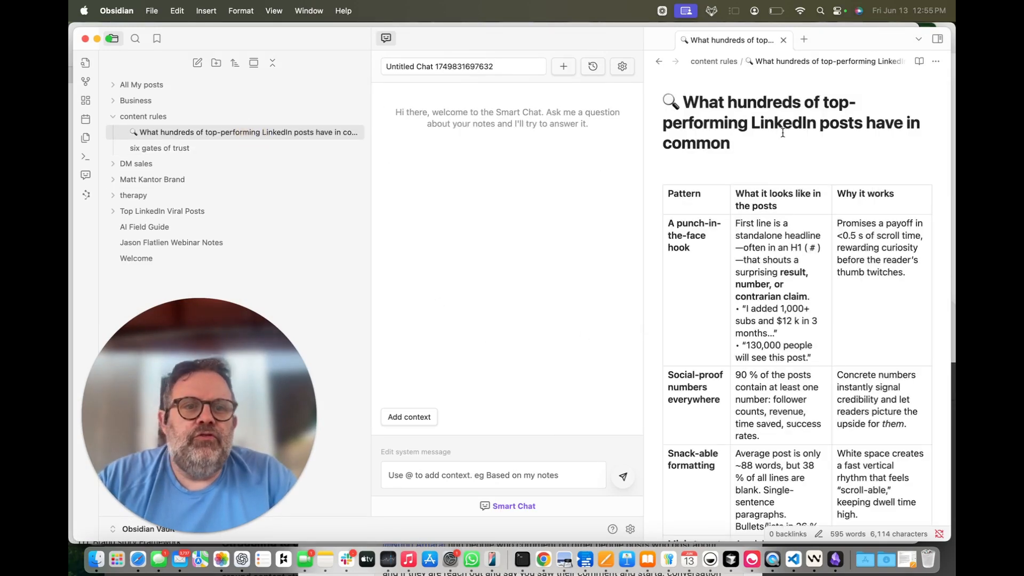
pyautogui.press('super+Tab')
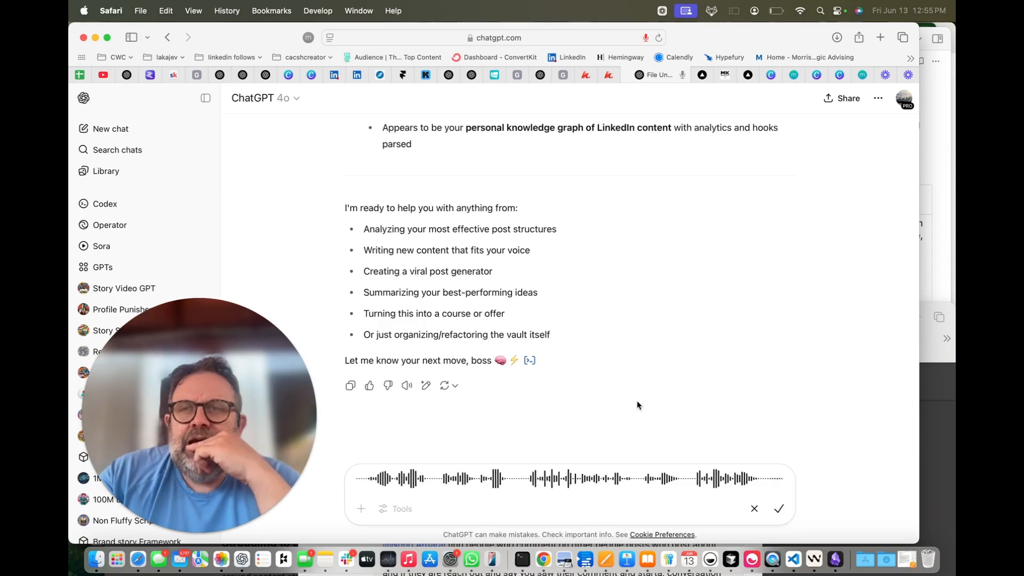
# Check the All My posts and Top LinkedIn Viral Posts folders in Obsidian while dictating, and send ChatGPT the request for a viral second-brain LinkedIn post.
pyautogui.press('super+Tab')
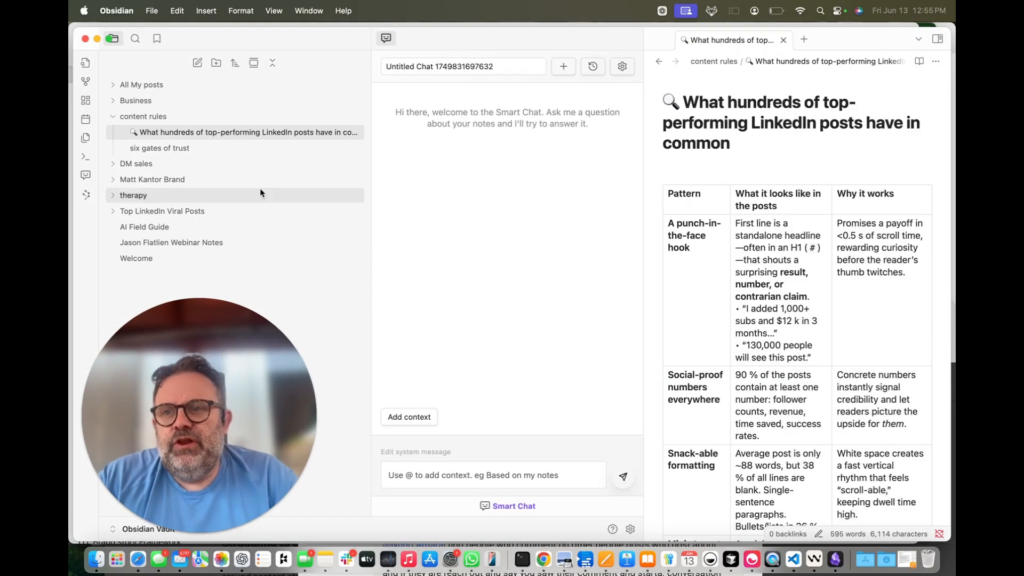
pyautogui.click(112, 85)
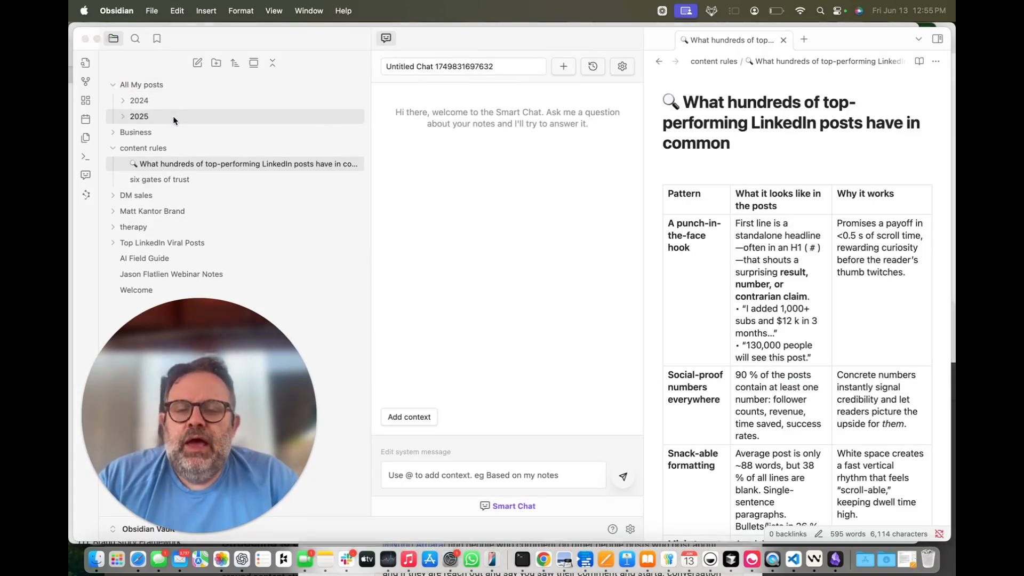
pyautogui.press('super+Tab')
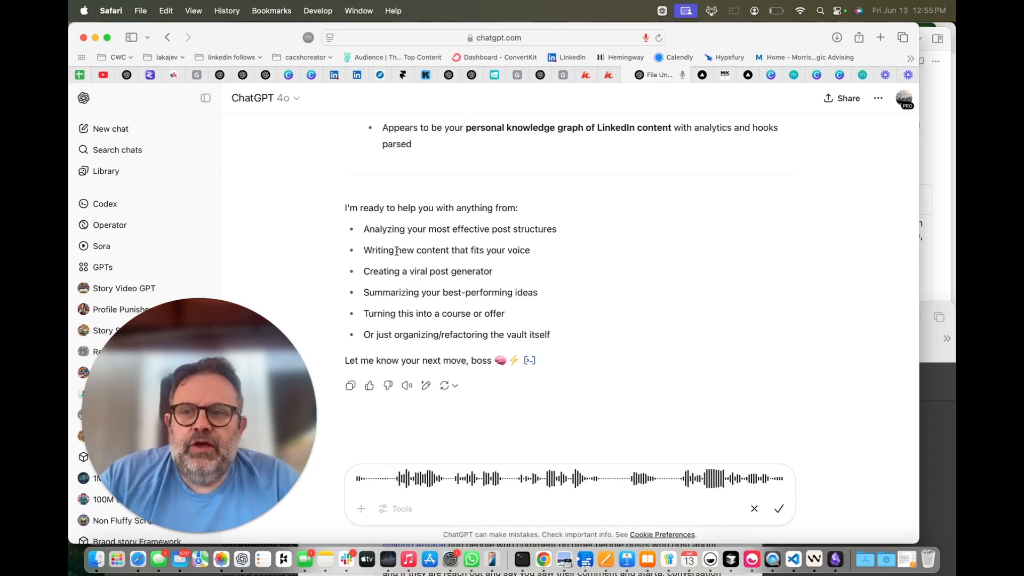
pyautogui.press('super+Tab')
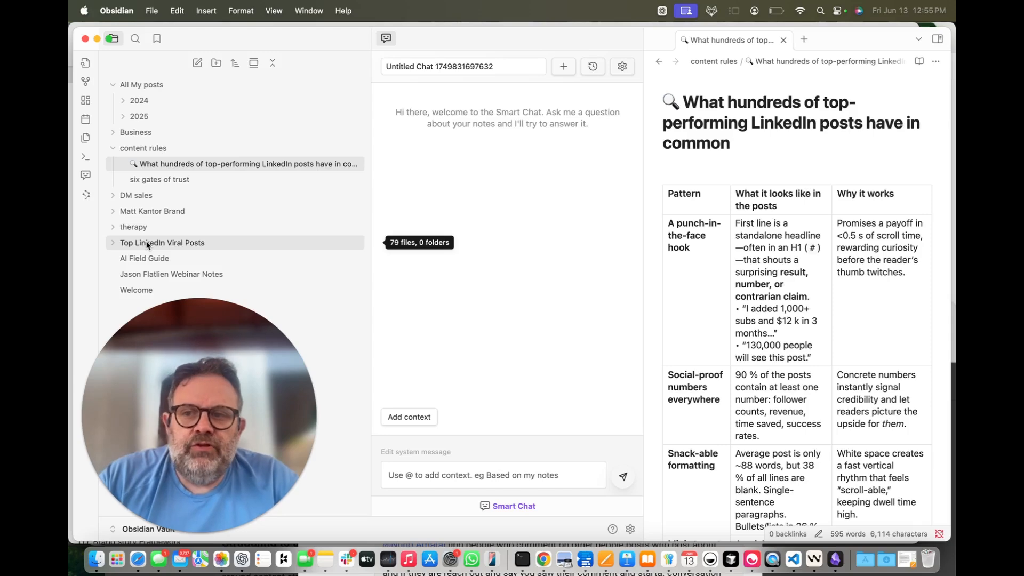
pyautogui.press('super+Tab')
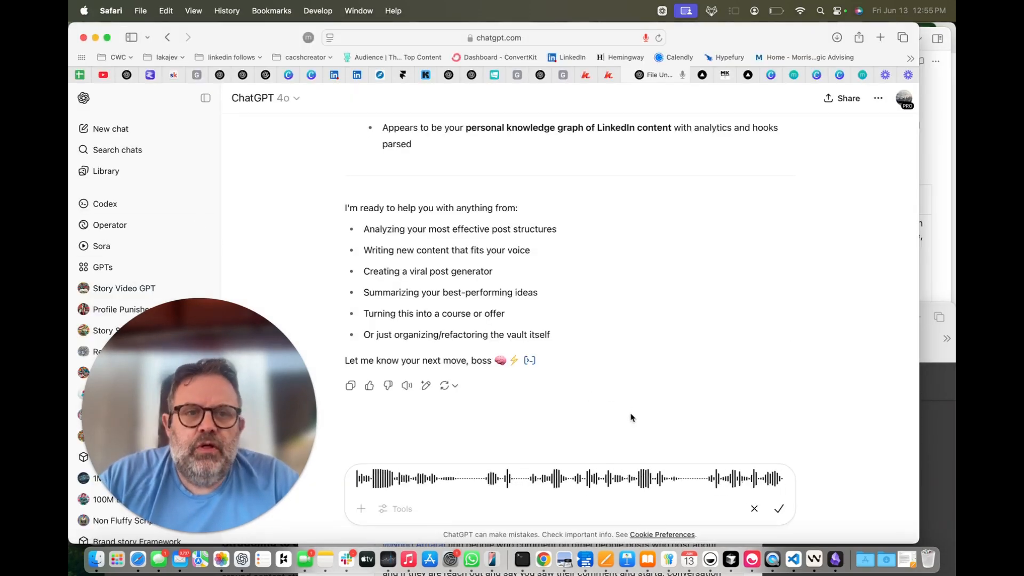
pyautogui.click(780, 510)
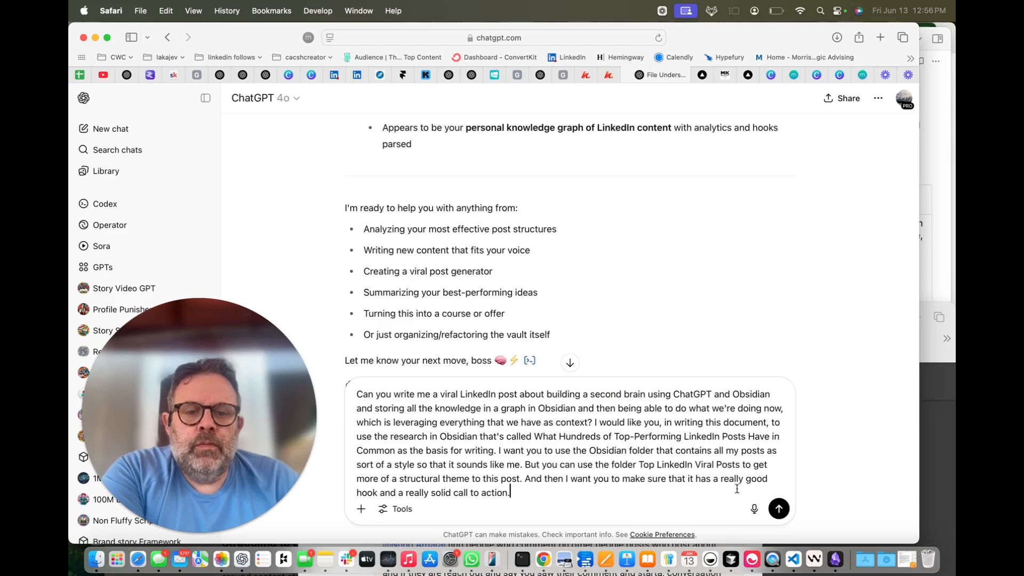
pyautogui.click(780, 509)
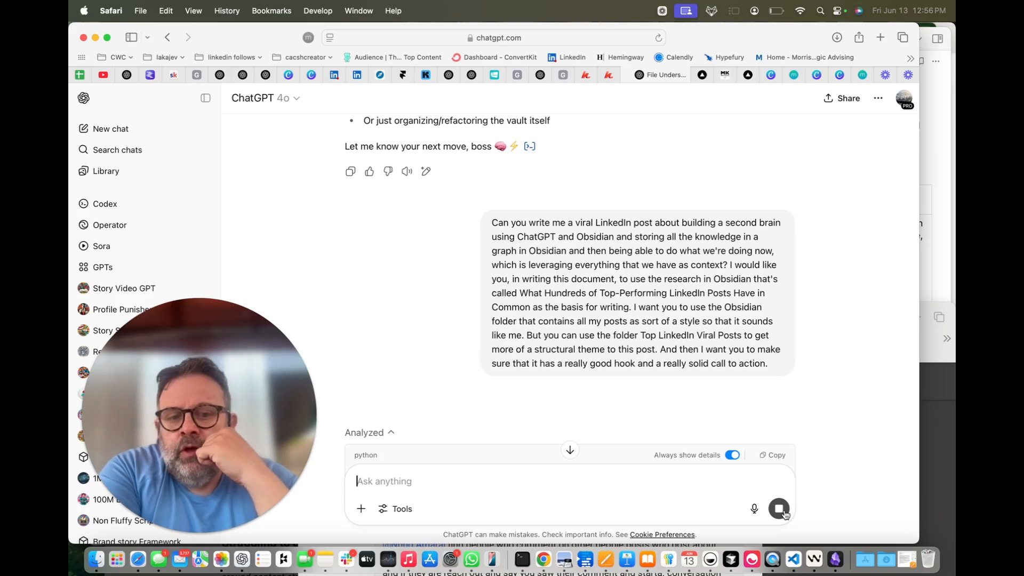
# Read the generated second-brain post through its call to action, and dictate a follow-up about comparing it with the author's own posts in the vault.
pyautogui.click(783, 512)
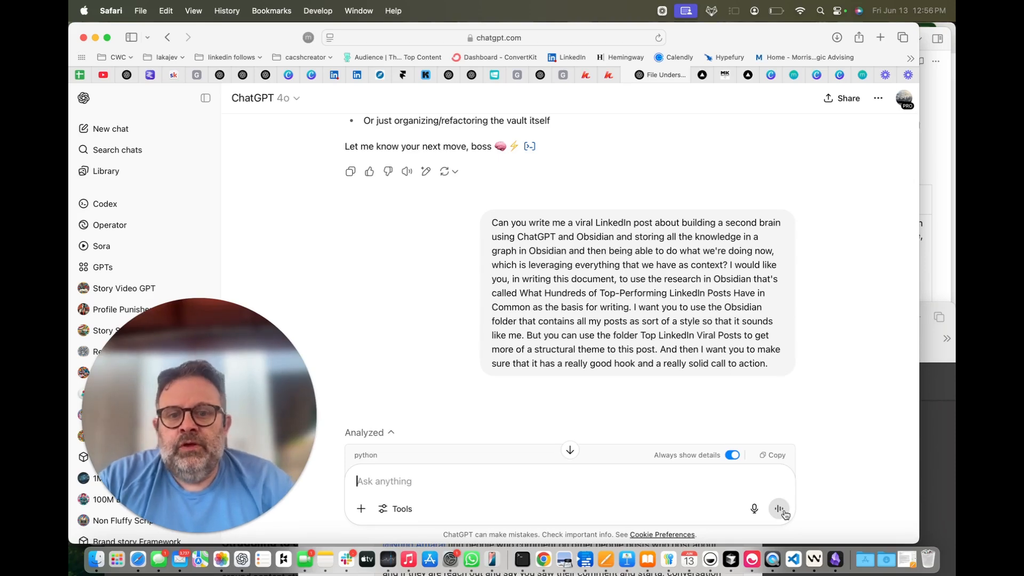
pyautogui.scroll(-20, 784, 423)
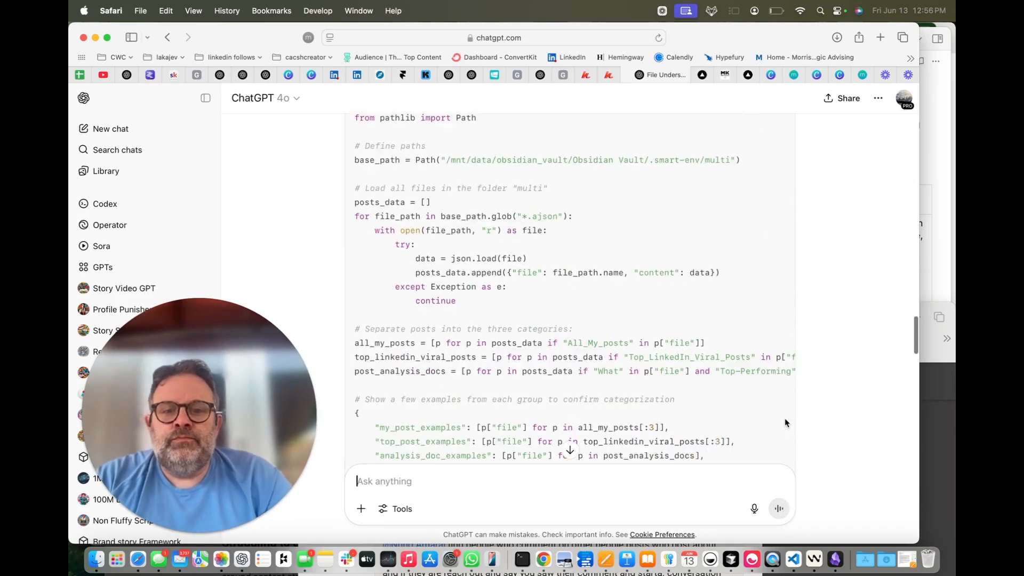
pyautogui.scroll(3, 784, 423)
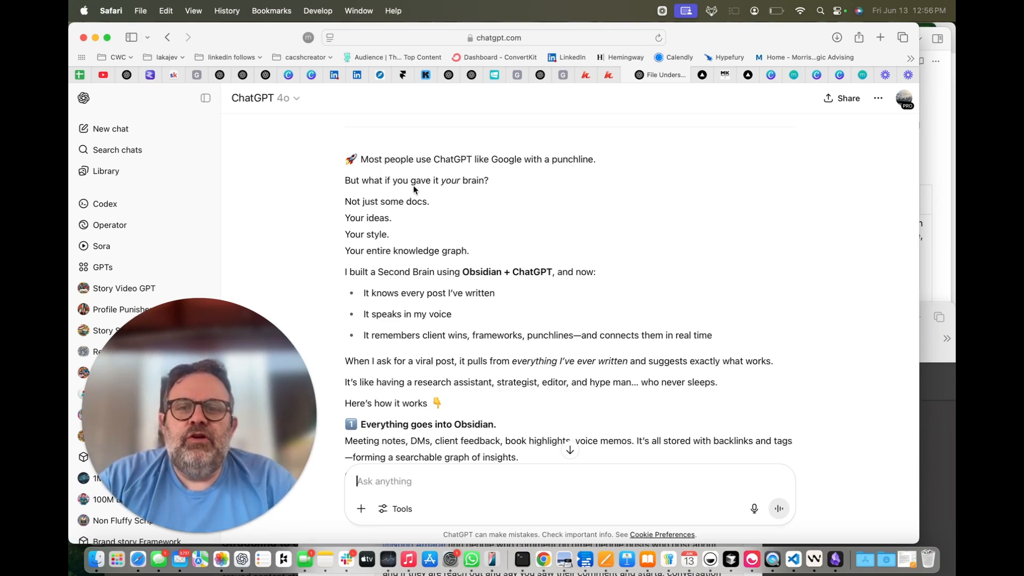
pyautogui.scroll(-5, 424, 234)
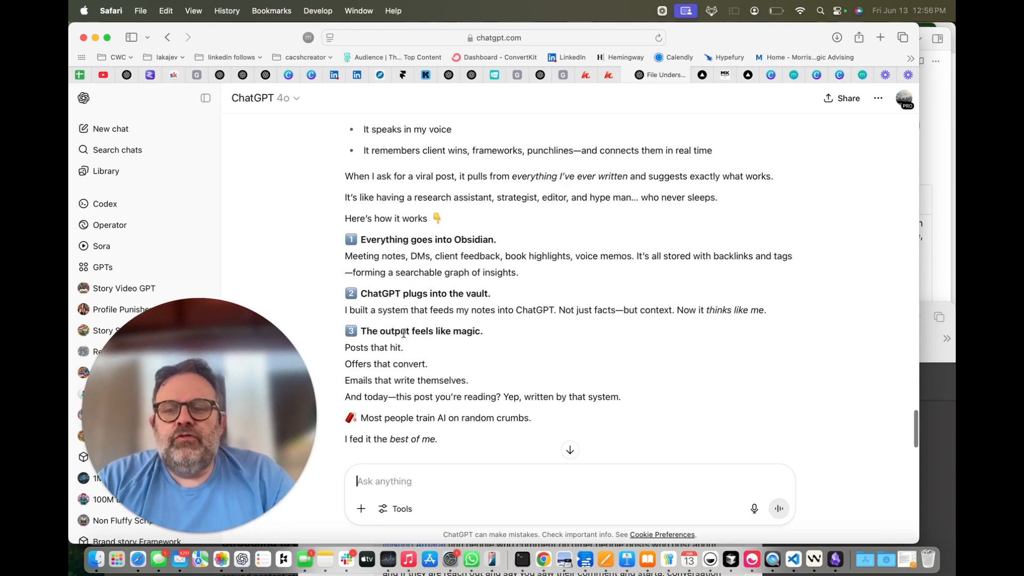
pyautogui.scroll(-7, 427, 246)
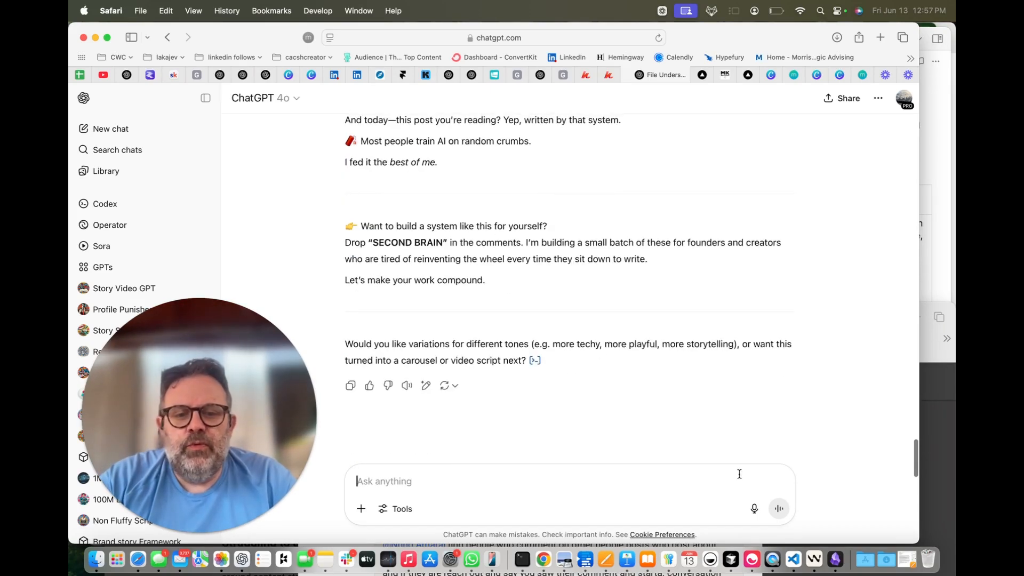
pyautogui.click(754, 508)
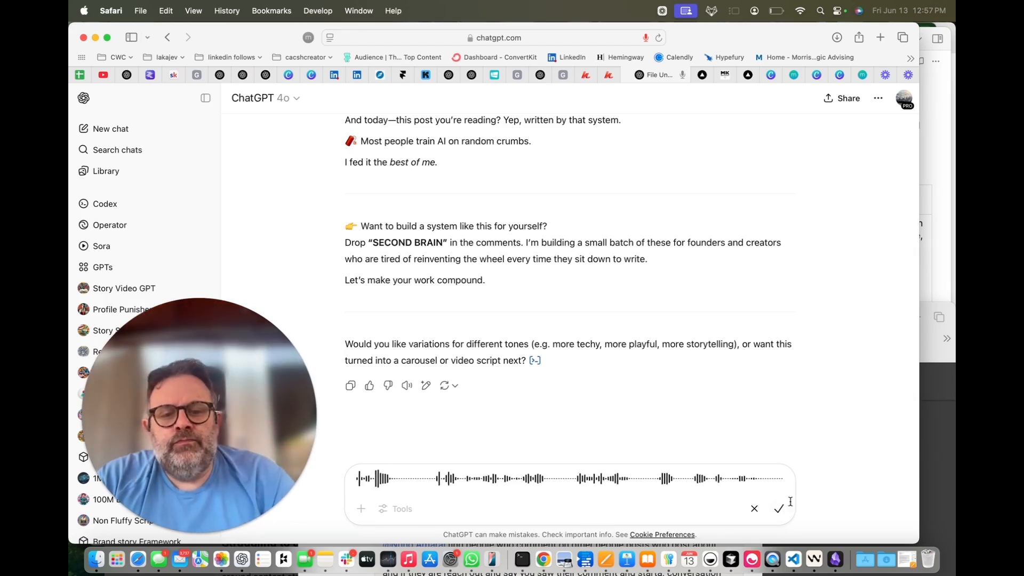
pyautogui.click(779, 510)
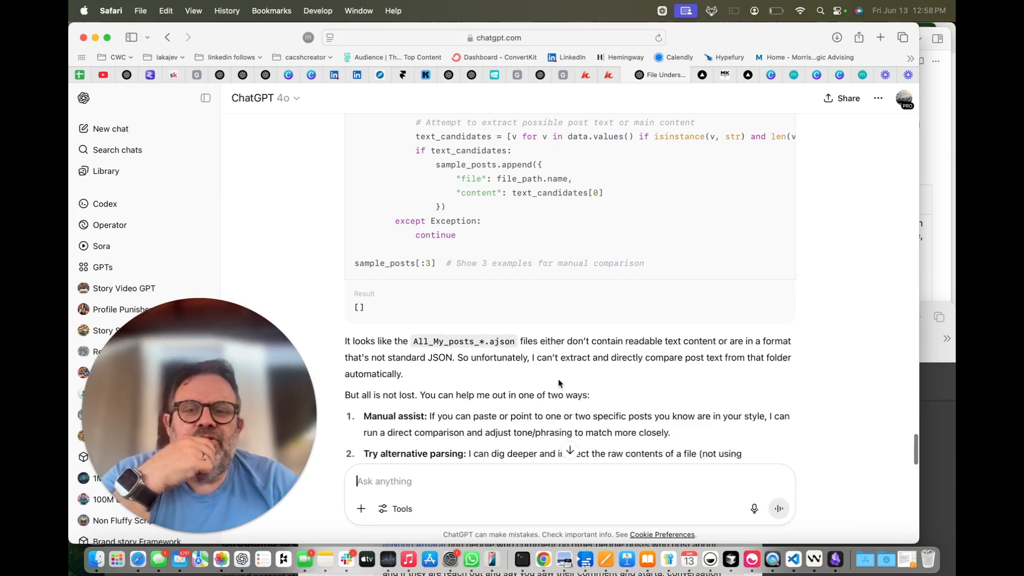
# Read ChatGPT's reply, then dictate and send a prompt questioning the JSON use and asking for a vault post with a similar layout.
pyautogui.scroll(-3, 560, 382)
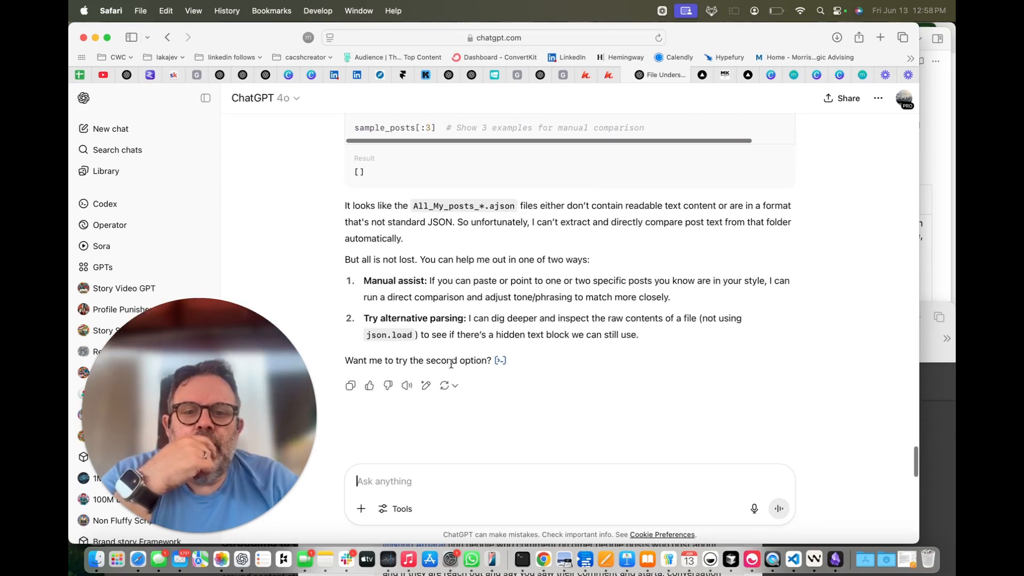
pyautogui.click(753, 508)
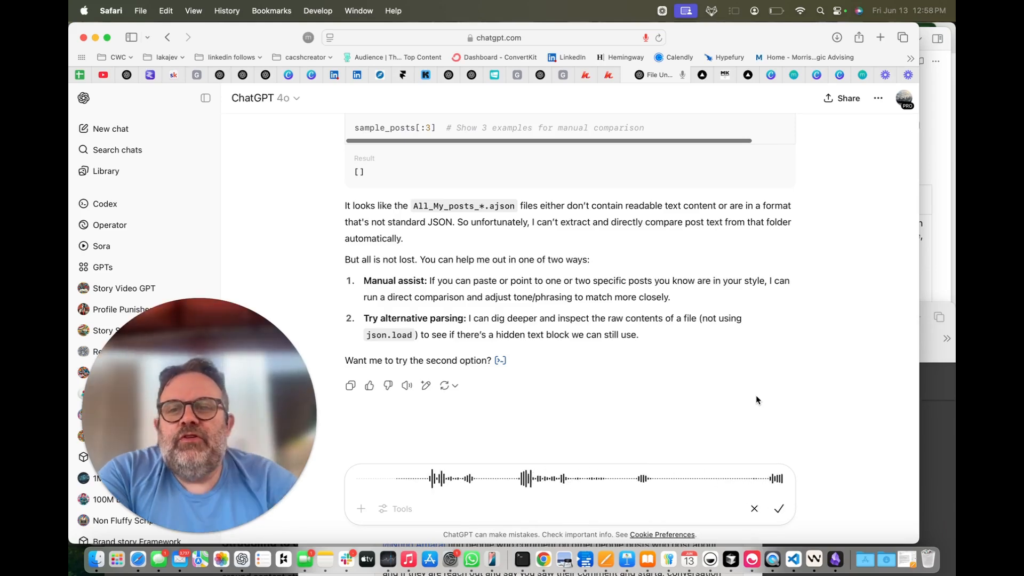
pyautogui.scroll(7, 756, 395)
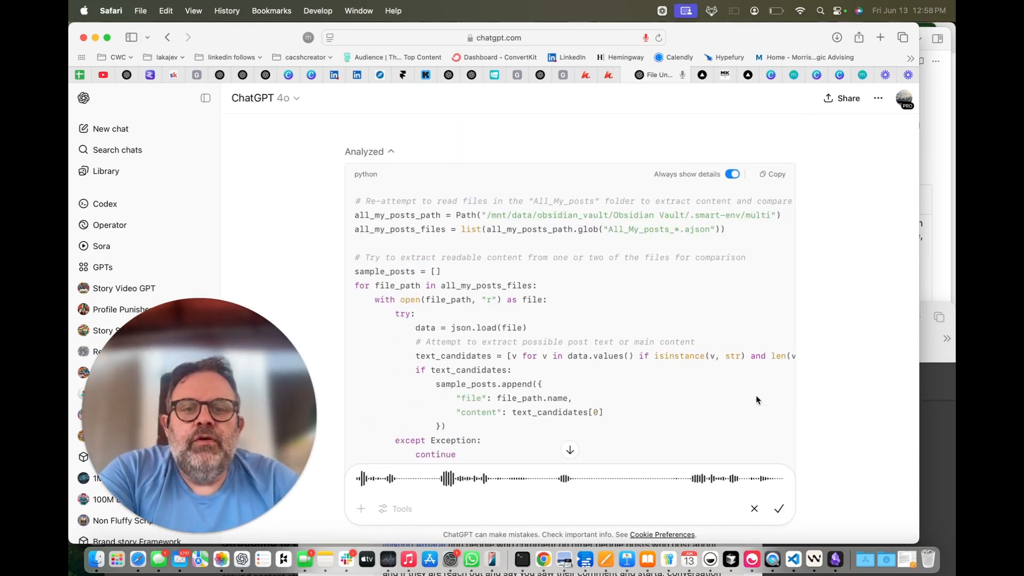
pyautogui.scroll(-7, 756, 396)
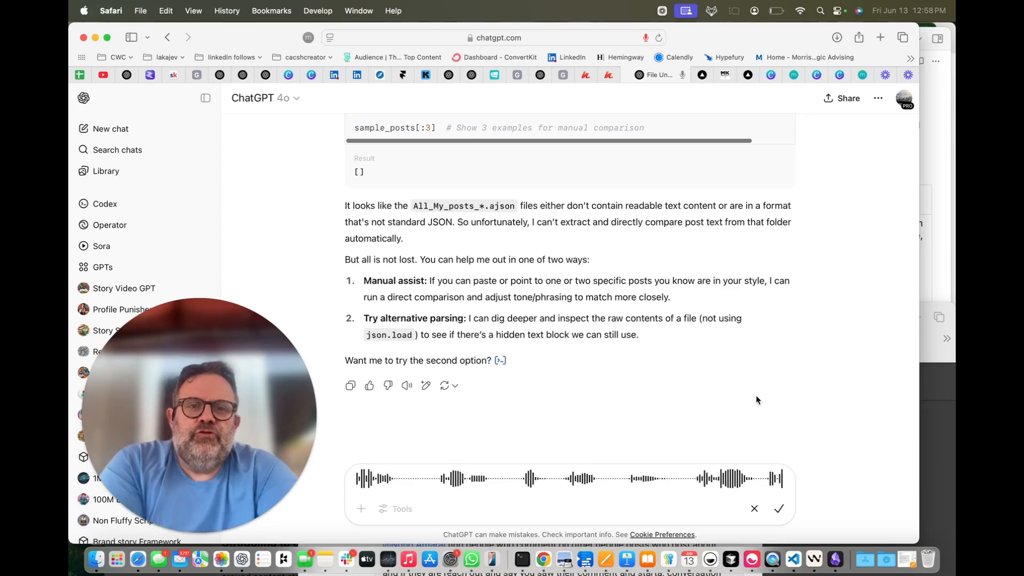
pyautogui.click(778, 509)
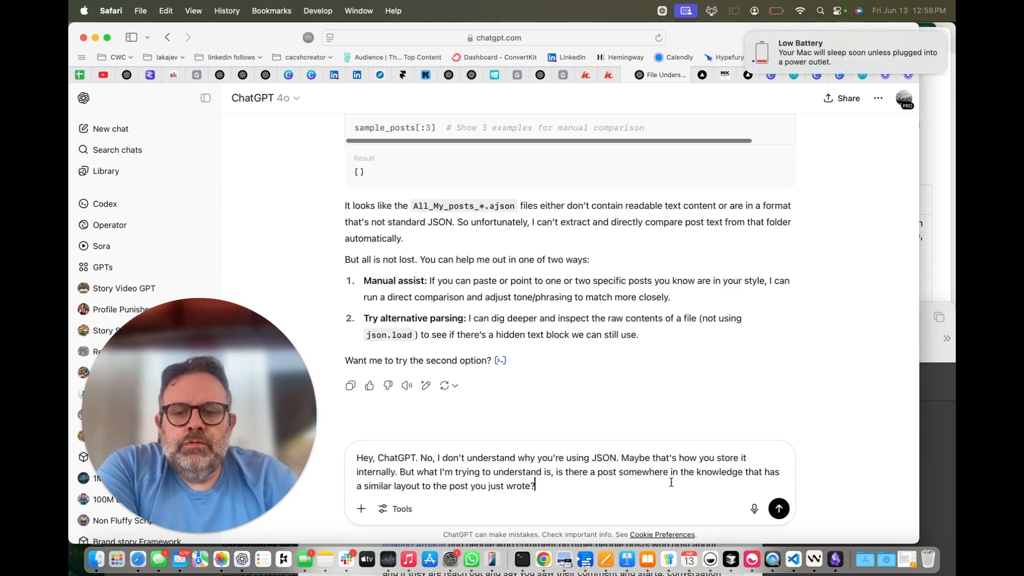
pyautogui.click(779, 510)
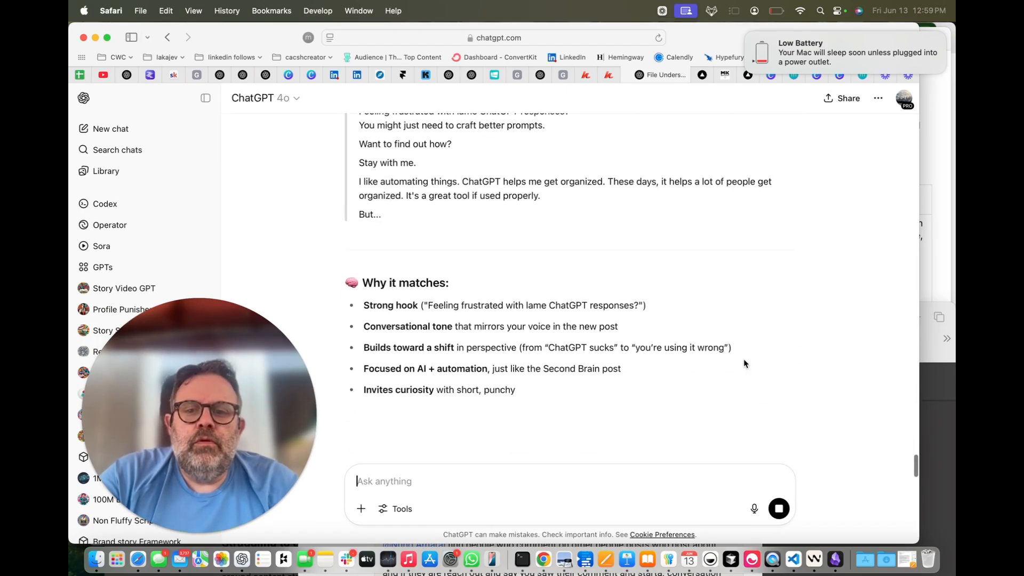
# Examine ChatGPT's answer on the similar post, including its filename, excerpt, reasons for the match and suggested follow-ups.
pyautogui.scroll(10, 694, 221)
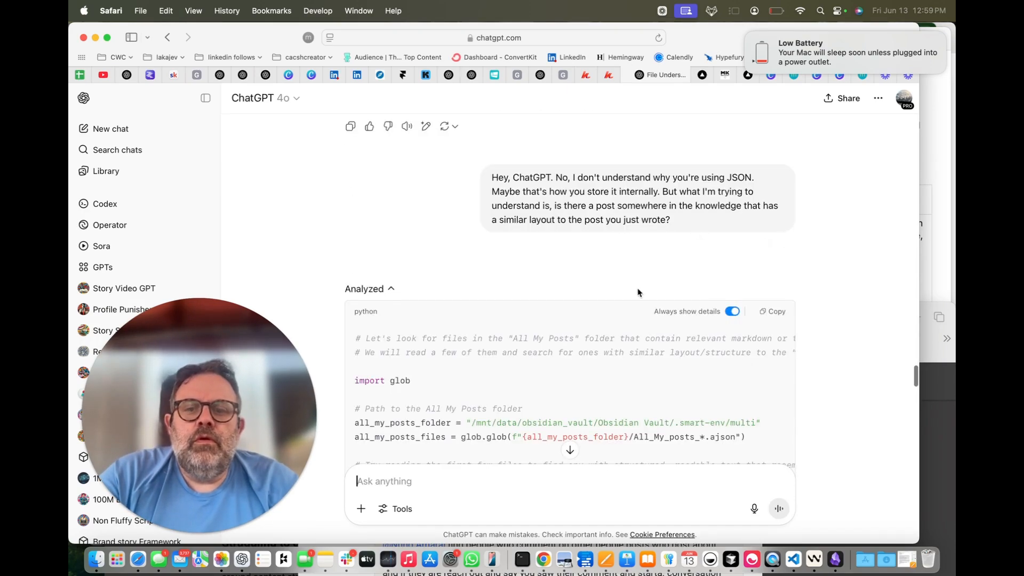
pyautogui.scroll(-15, 637, 291)
pyautogui.scroll(5, 637, 288)
pyautogui.scroll(2, 637, 293)
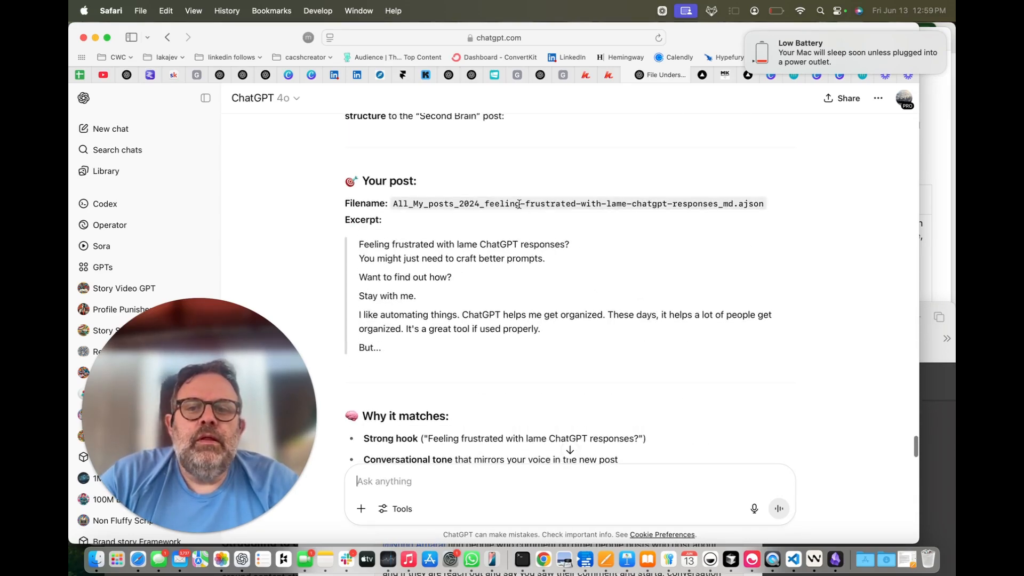
pyautogui.scroll(3, 519, 204)
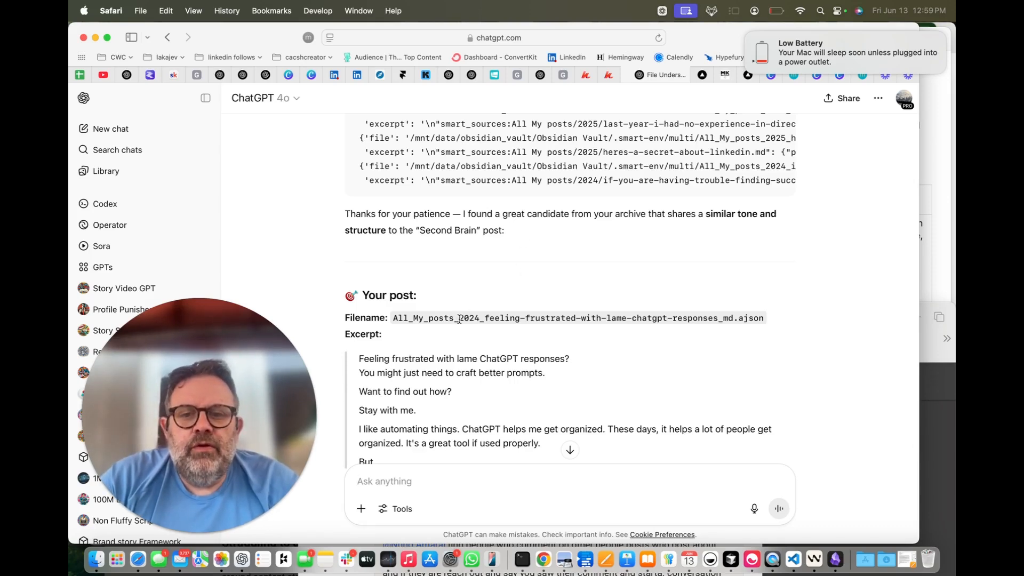
pyautogui.scroll(-2, 404, 358)
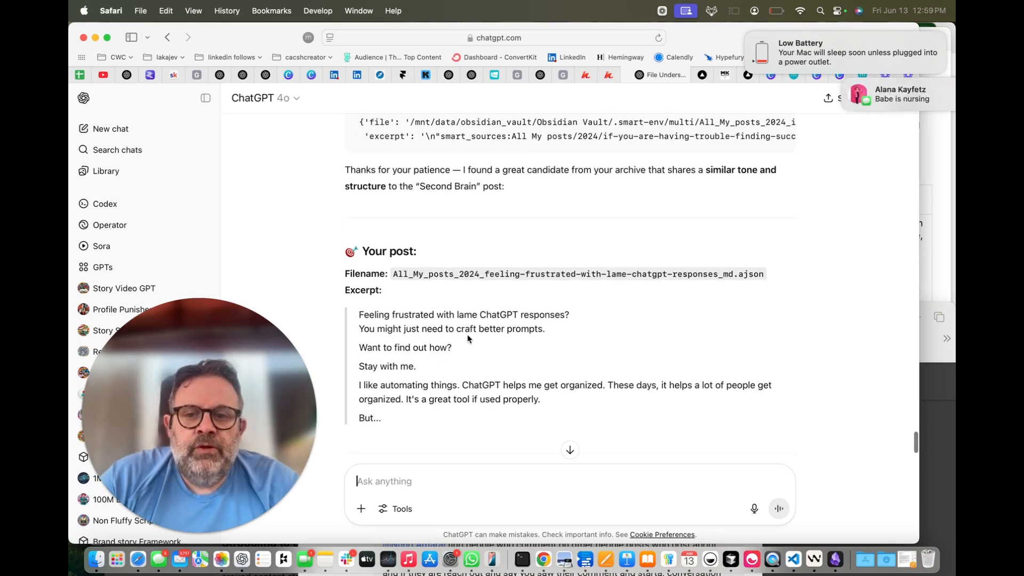
pyautogui.scroll(-4, 467, 336)
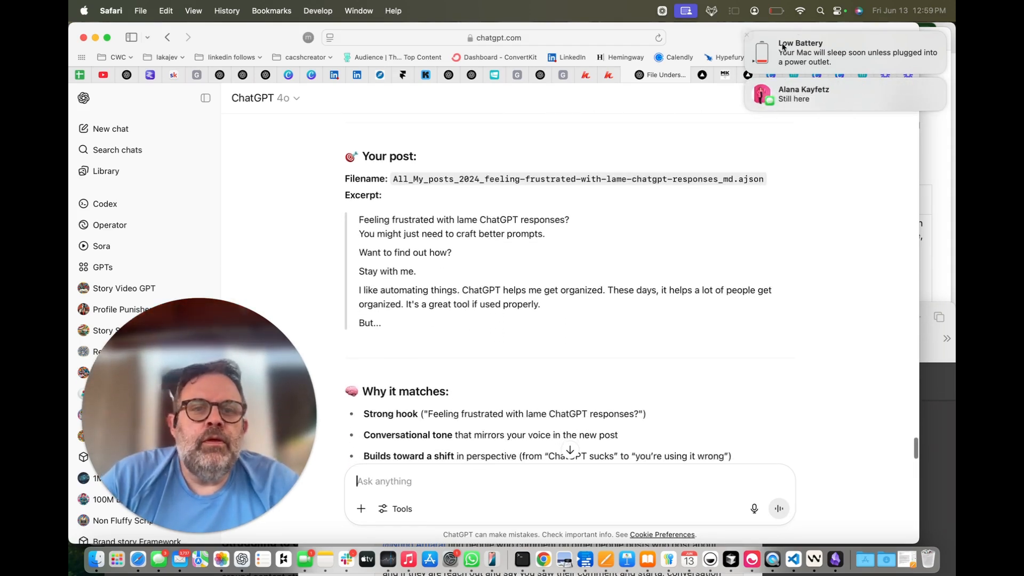
pyautogui.click(746, 82)
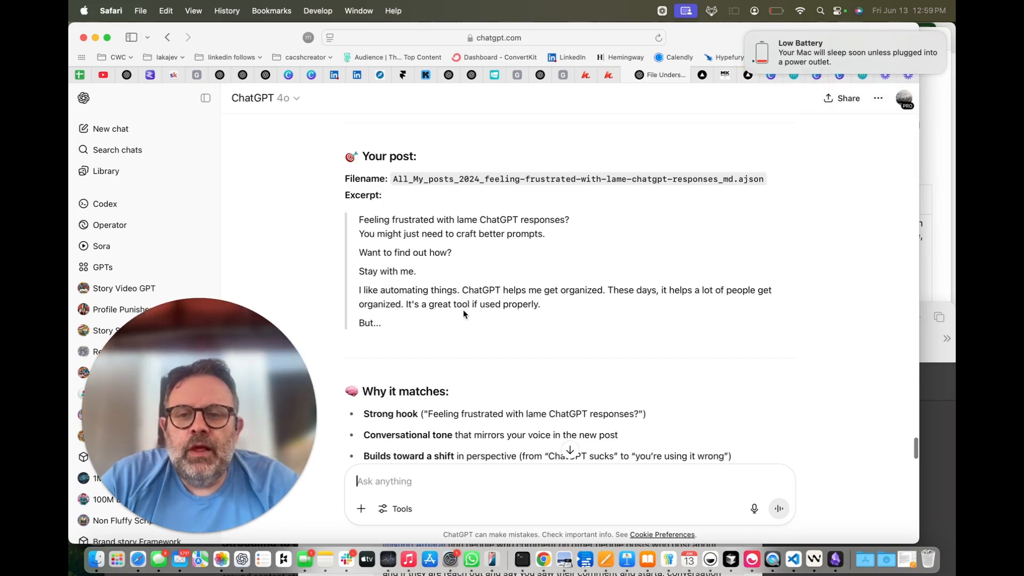
pyautogui.scroll(-8, 463, 309)
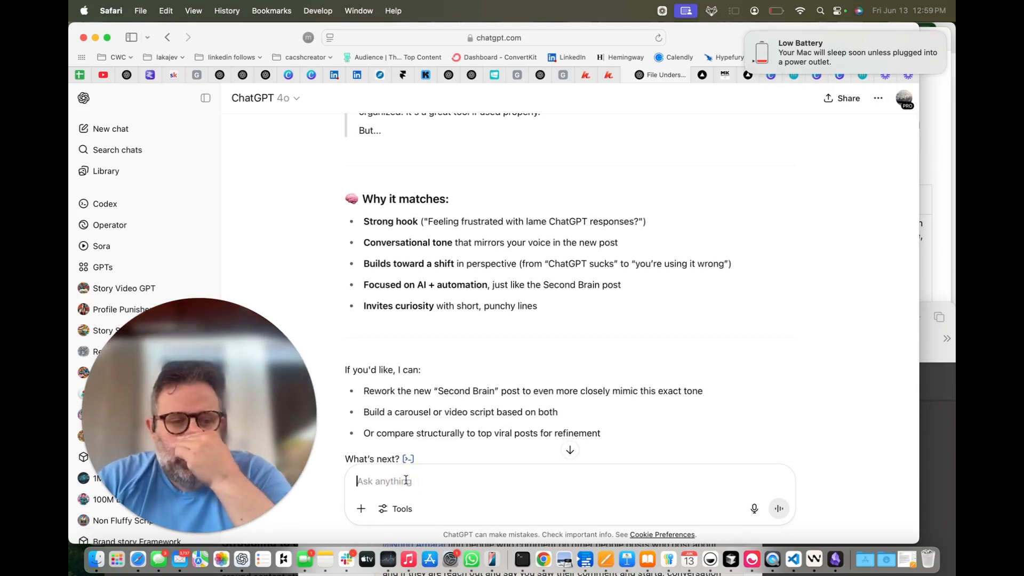
# Dictate and send a prompt asking ChatGPT to rewrite the post in the Jason Flatley writing style based on the Jason Flatley document.
pyautogui.click(754, 508)
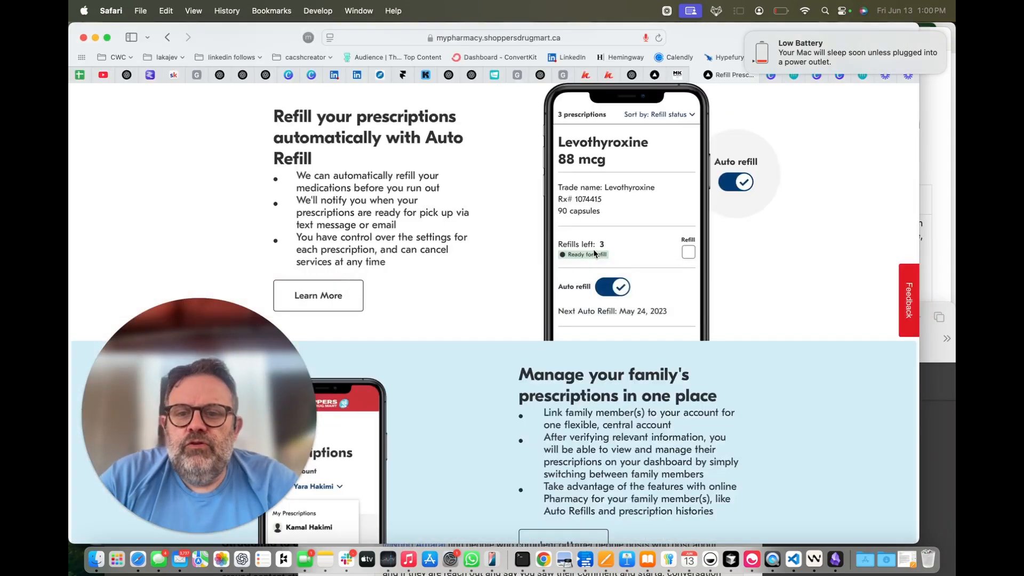
pyautogui.press('super+Tab')
pyautogui.press('super+Tab')
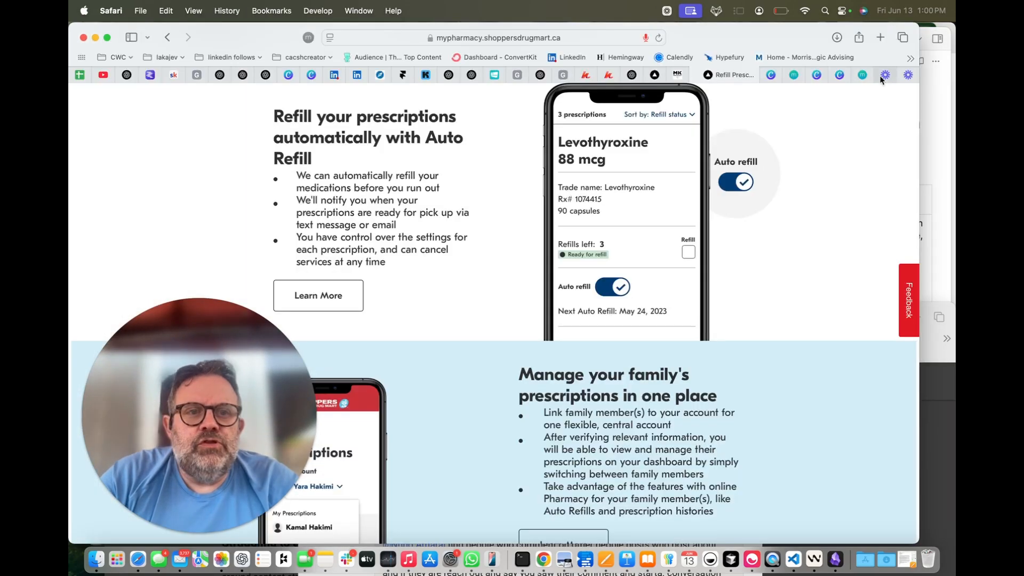
pyautogui.click(909, 76)
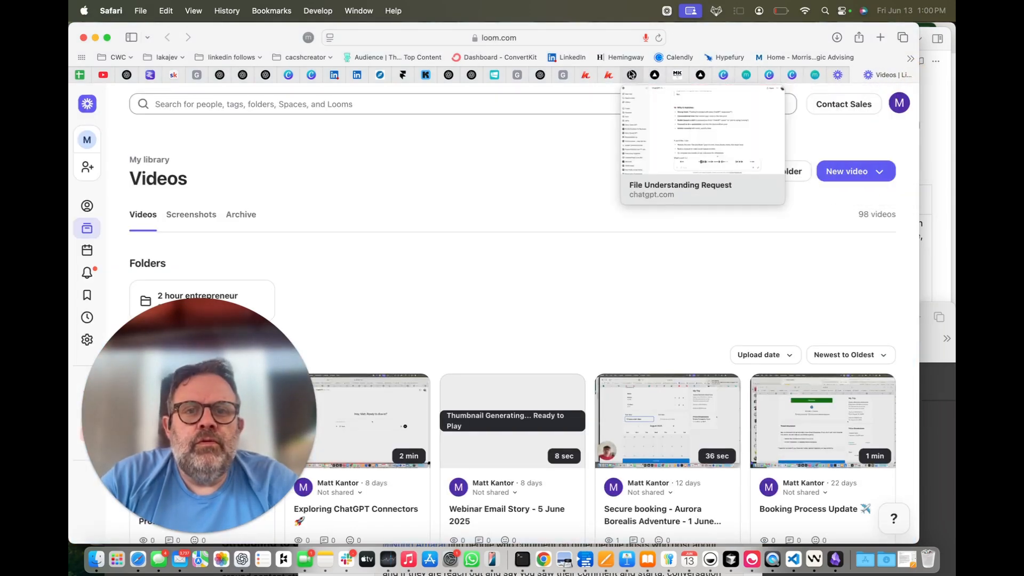
pyautogui.click(629, 74)
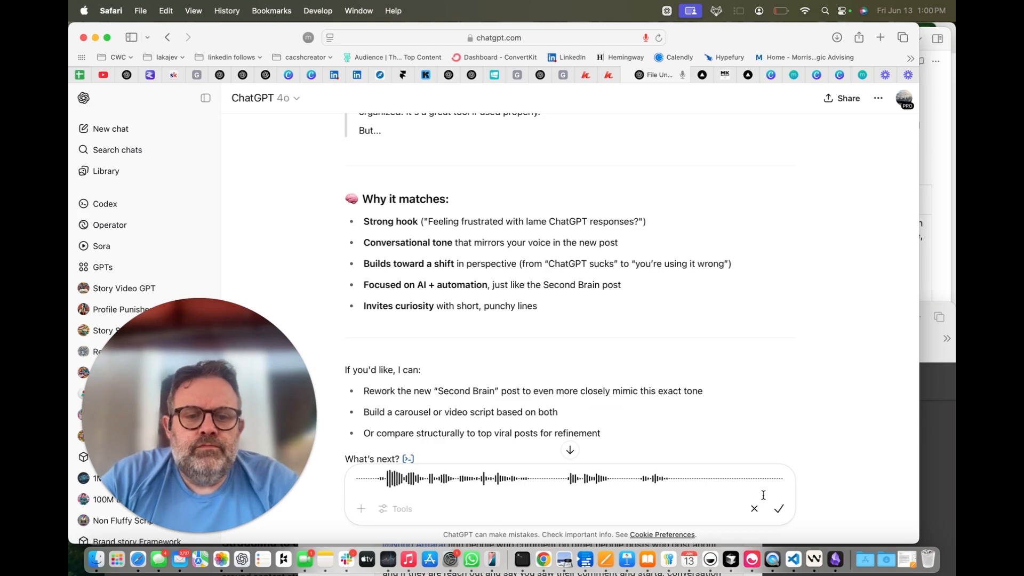
pyautogui.click(779, 508)
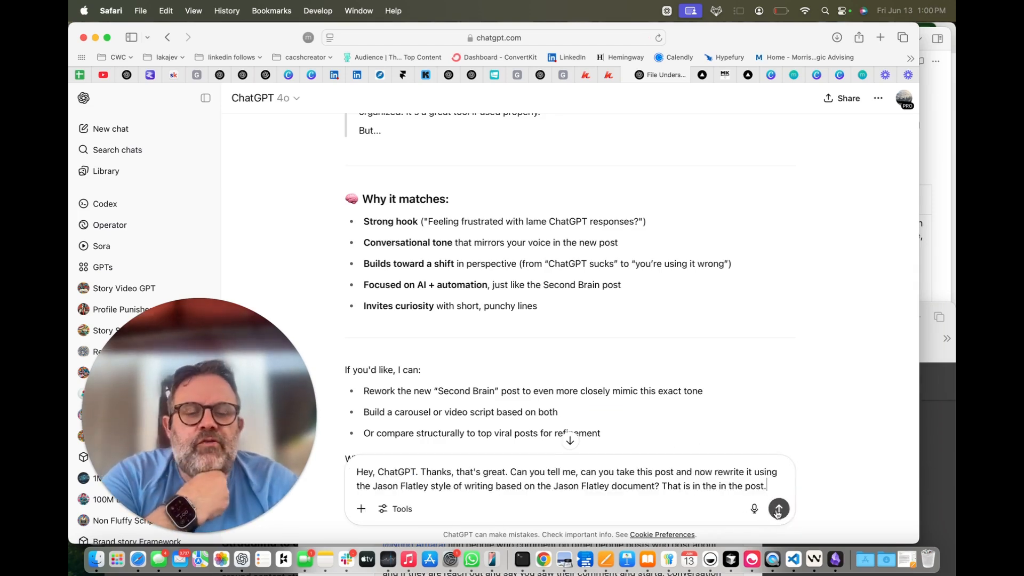
pyautogui.click(778, 509)
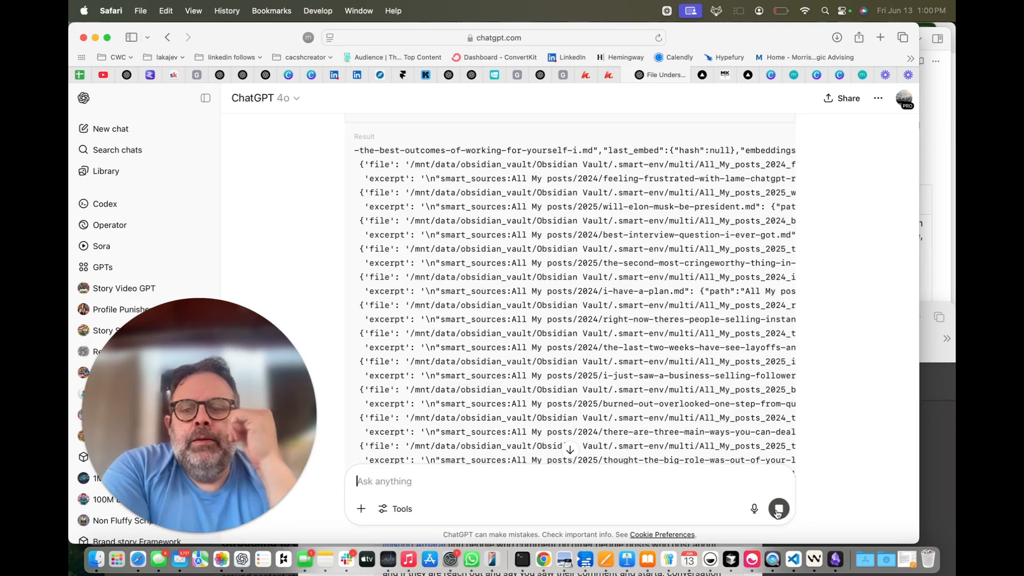
# Read the rewritten Jason Fladlien-style post from its opening line through the "SECOND BRAIN" call to action and the suggested follow-ups.
pyautogui.scroll(-15, 748, 410)
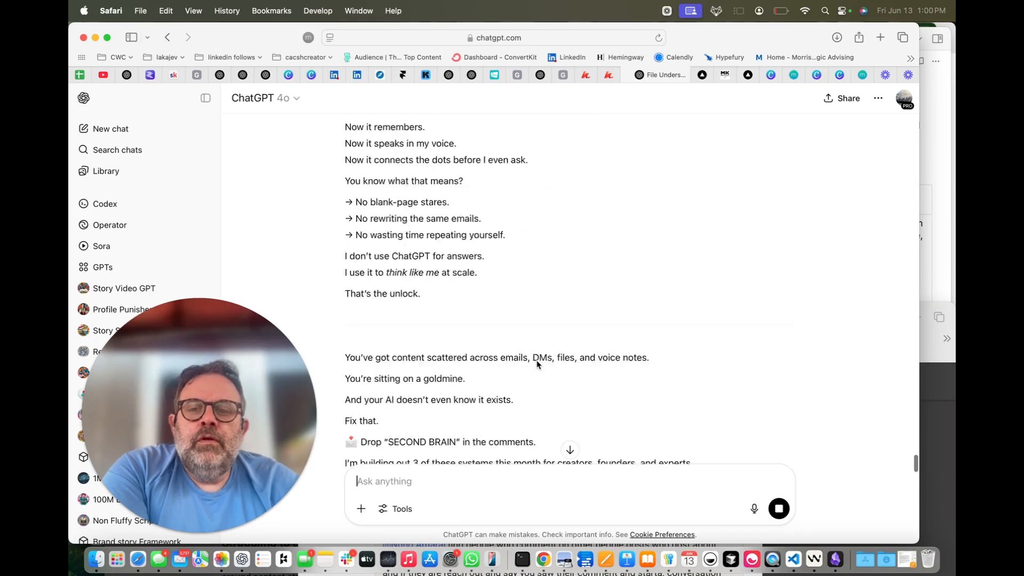
pyautogui.scroll(4, 536, 364)
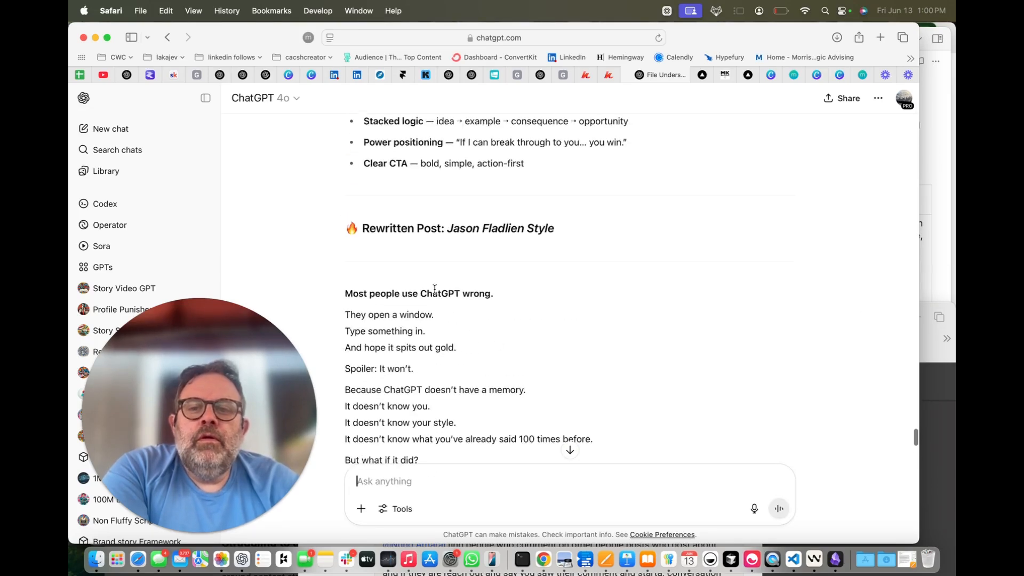
pyautogui.scroll(-3, 491, 293)
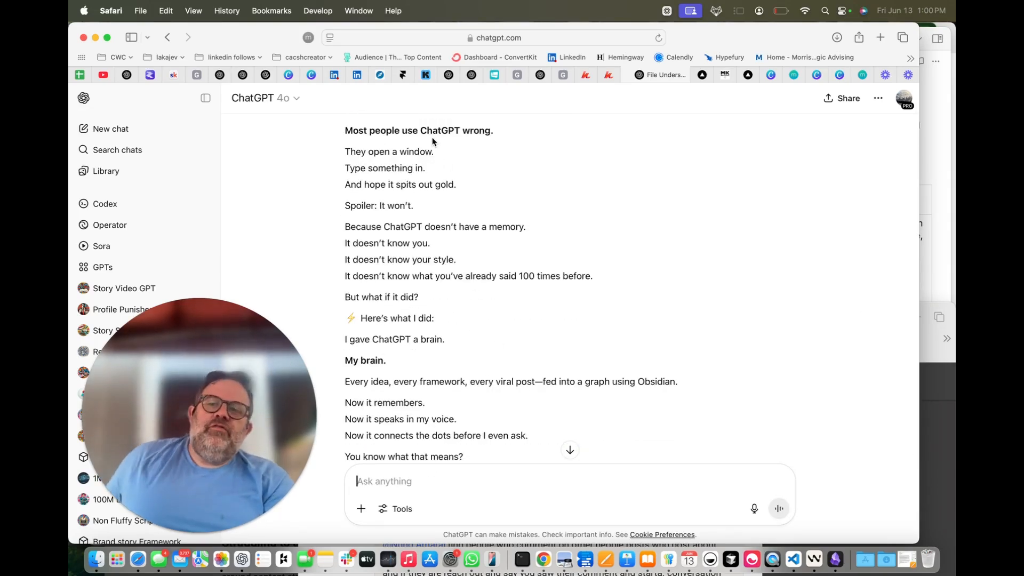
pyautogui.scroll(-2, 442, 250)
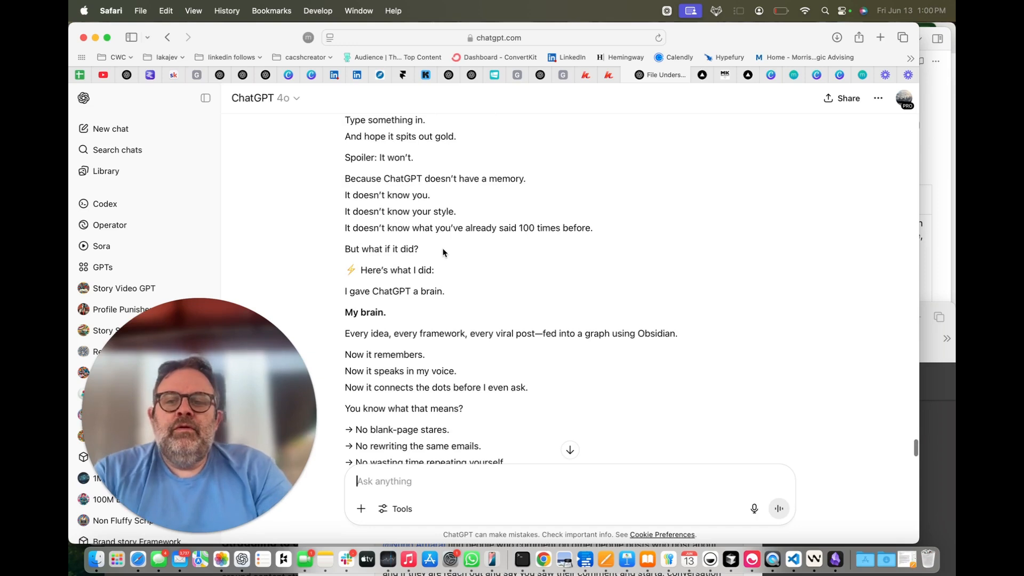
pyautogui.scroll(-5, 432, 324)
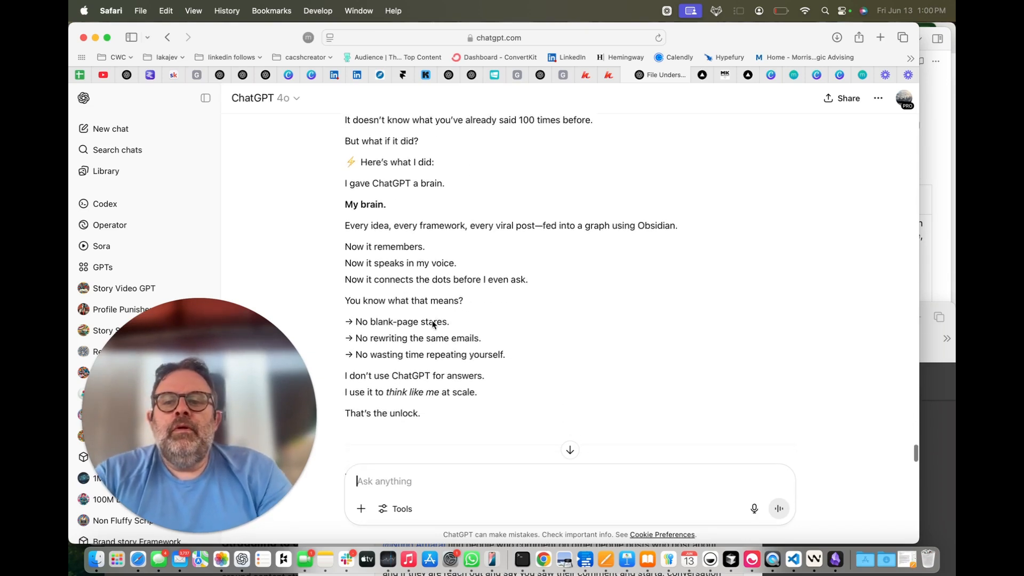
pyautogui.scroll(-2, 432, 321)
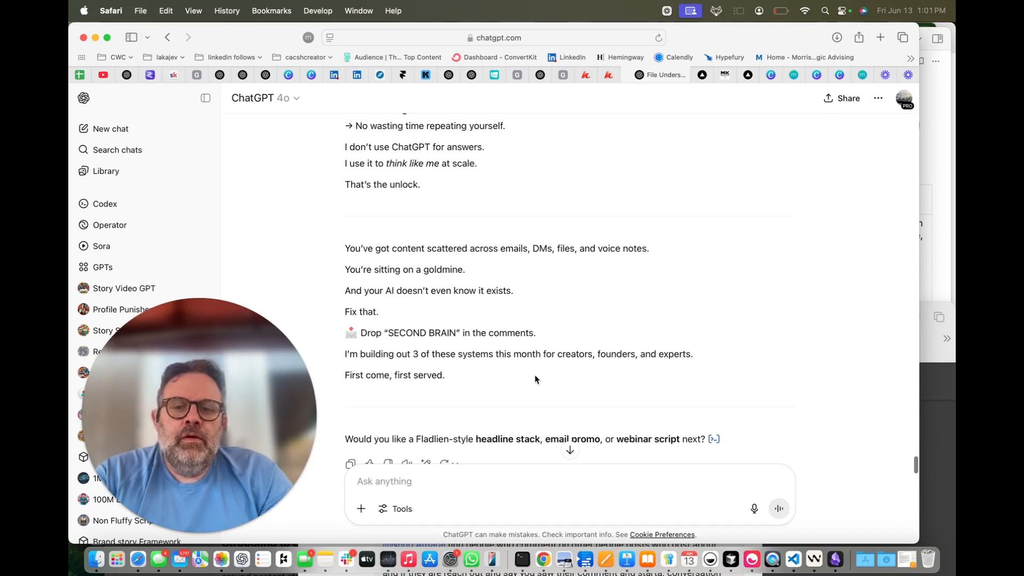
pyautogui.scroll(-2, 533, 383)
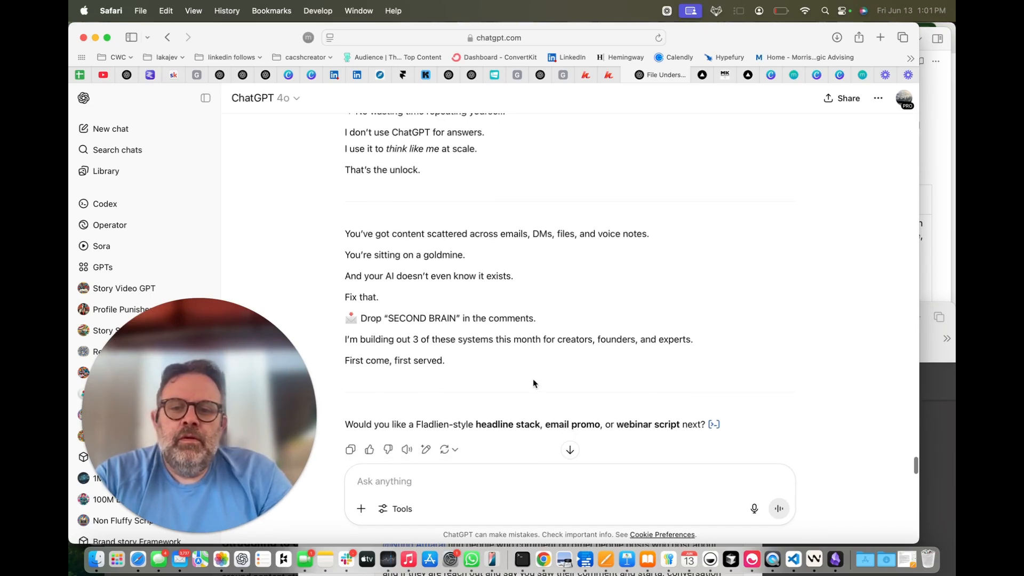
# Review the rewritten post again, going back up to its heading and then down to the closing offer of further content.
pyautogui.scroll(4, 532, 379)
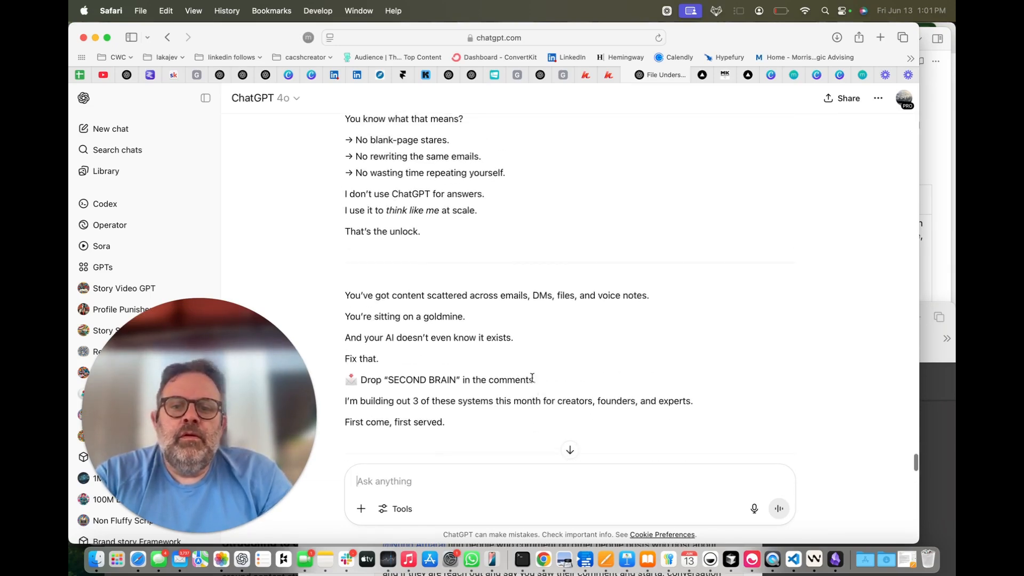
pyautogui.scroll(4, 532, 379)
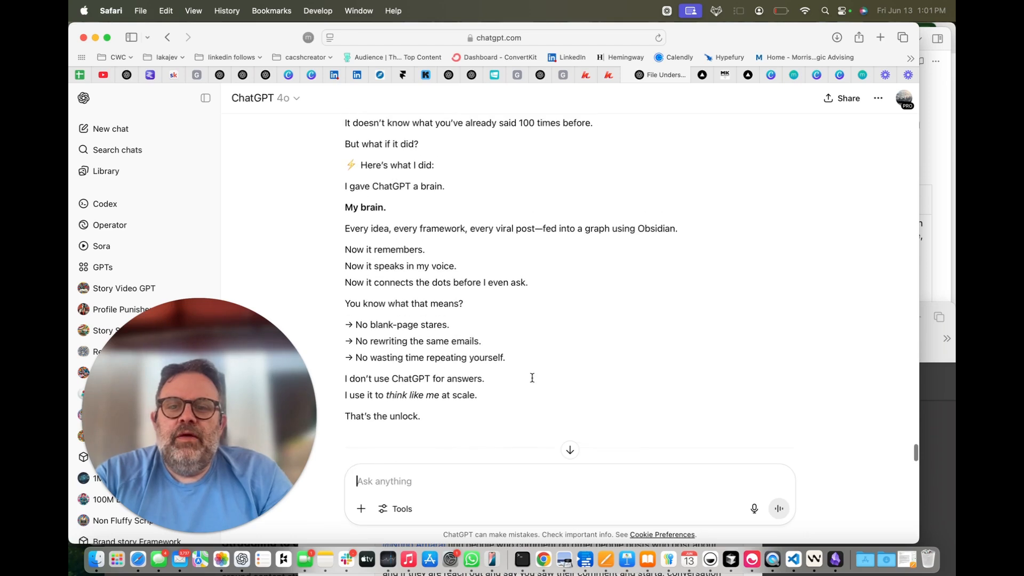
pyautogui.scroll(2, 533, 382)
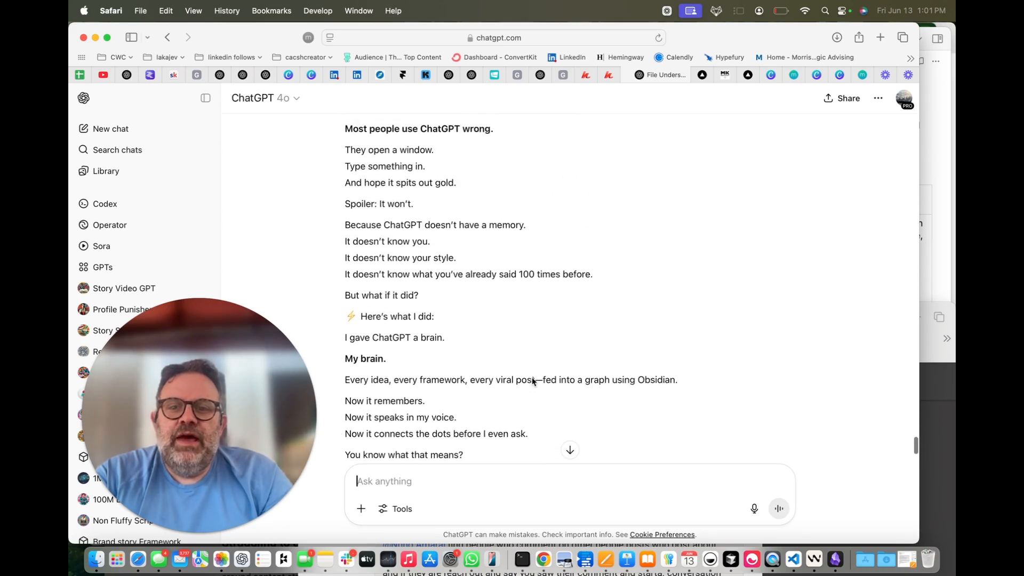
pyautogui.scroll(3, 532, 379)
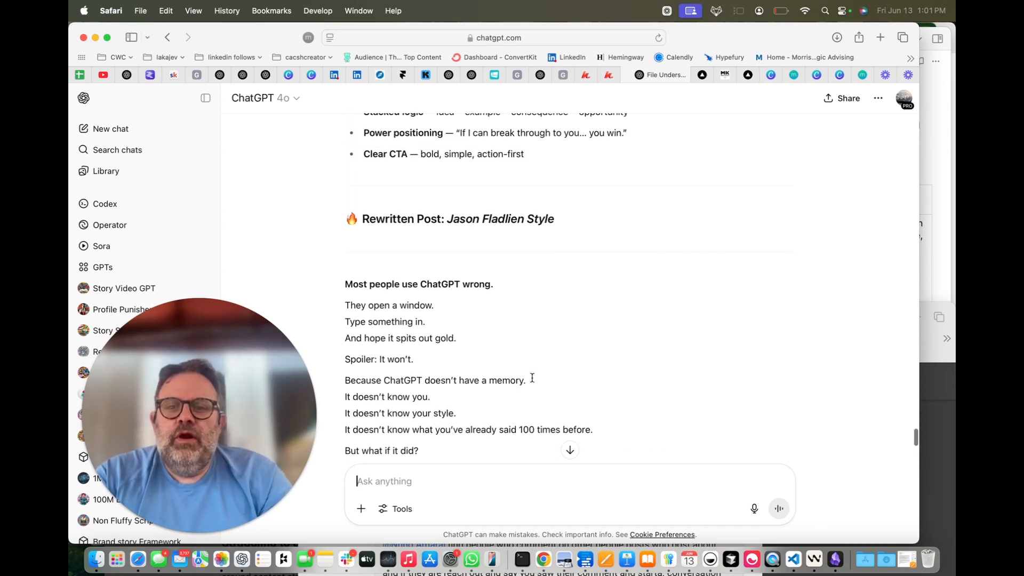
pyautogui.scroll(-4, 532, 382)
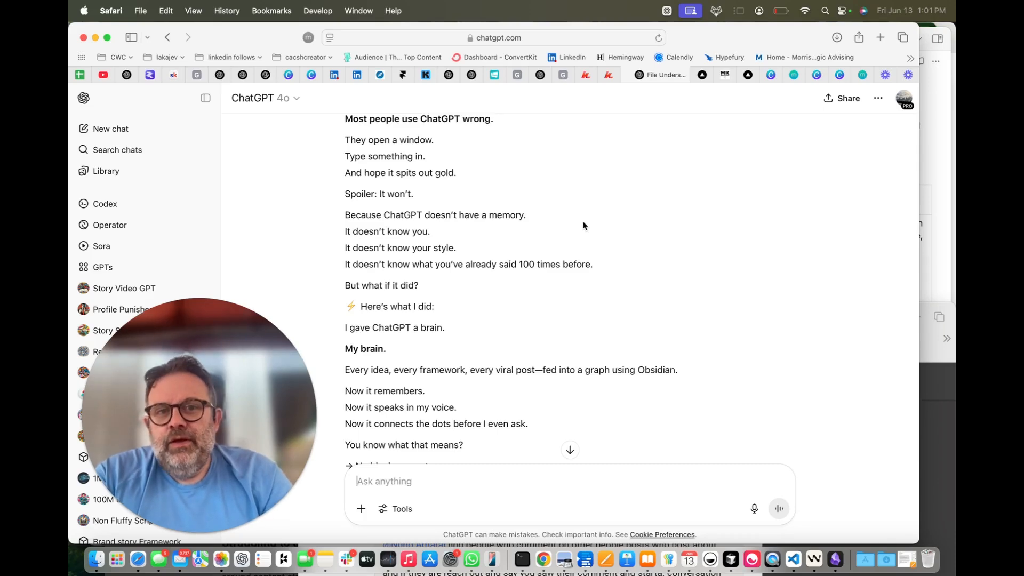
pyautogui.scroll(-10, 527, 273)
pyautogui.scroll(-6, 527, 274)
pyautogui.scroll(18, 527, 274)
pyautogui.scroll(-8, 527, 274)
pyautogui.scroll(-8, 527, 273)
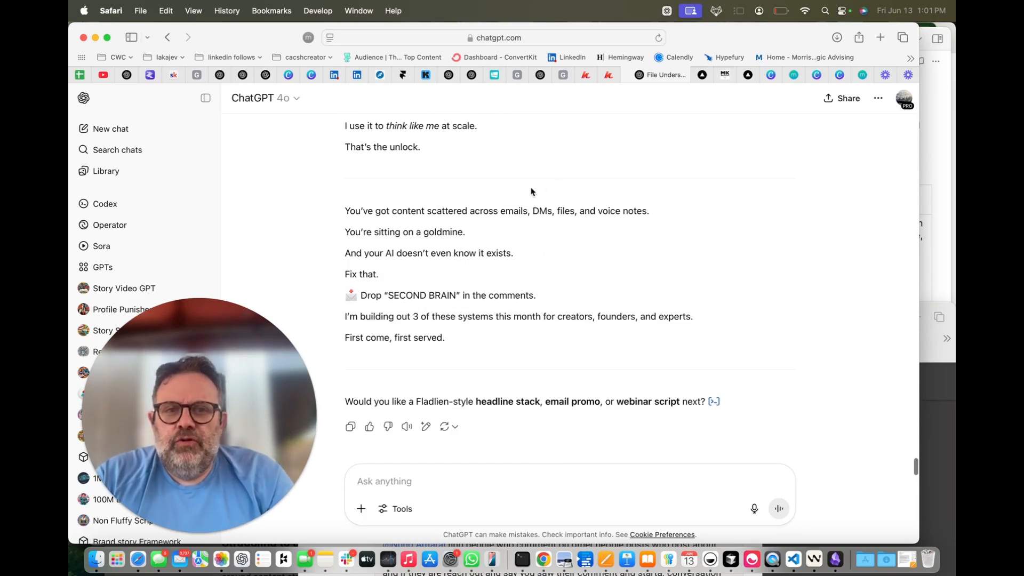